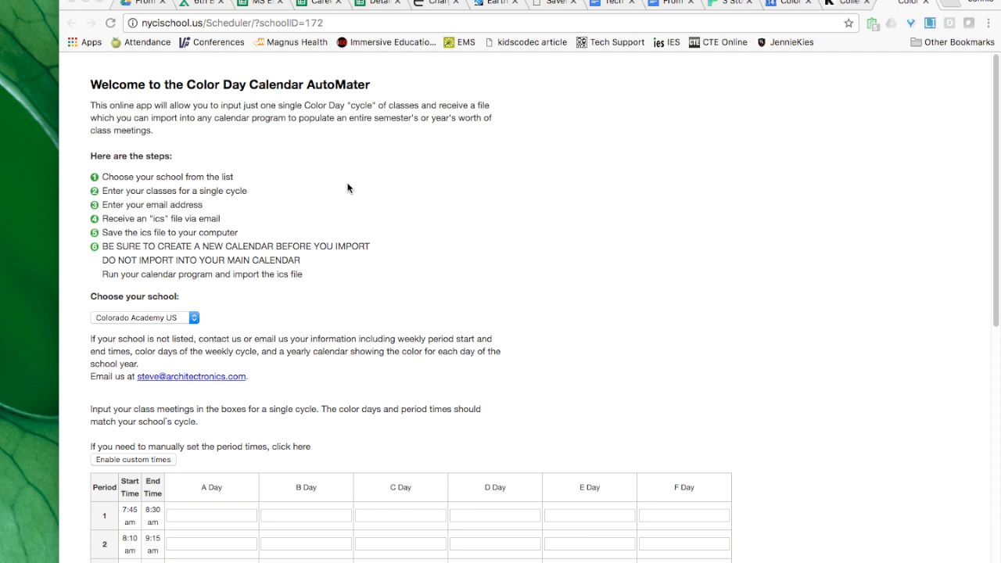
# Step: Fill in the A Day column with Block 1 in period 2, Block 3 in period 7 and Block 5 in period 11
pyautogui.scroll(-5, 347, 188)
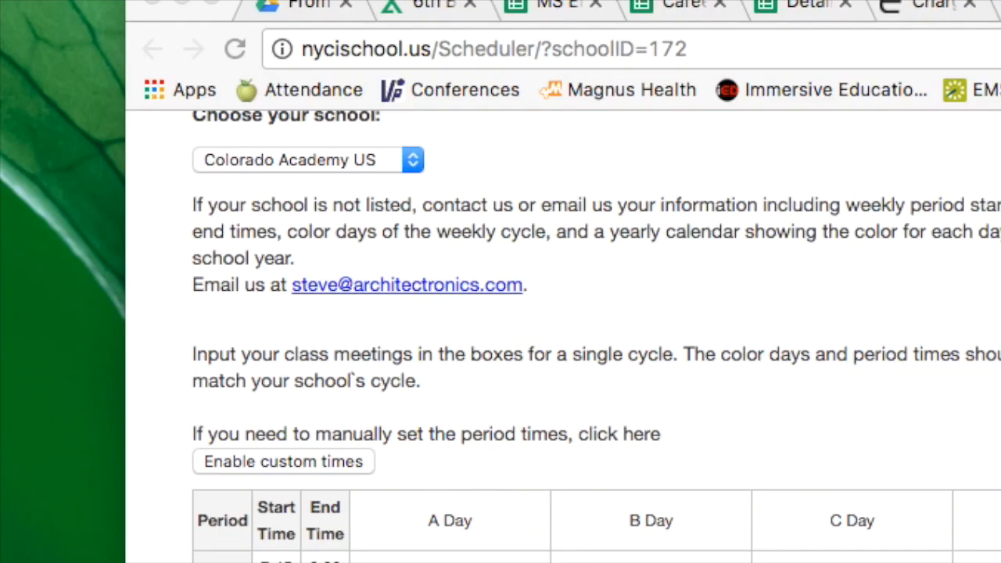
pyautogui.click(308, 160)
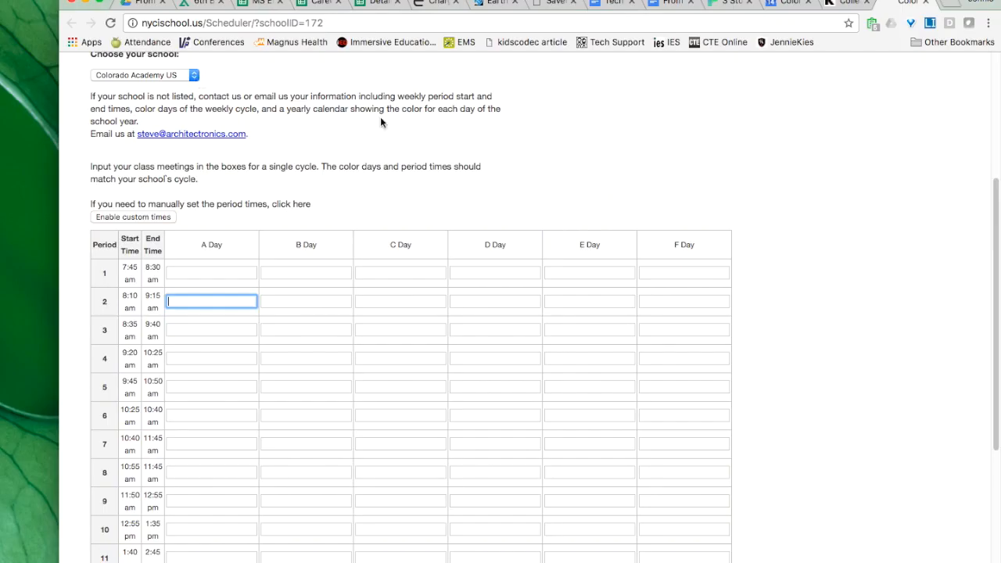
pyautogui.write('Block 1')
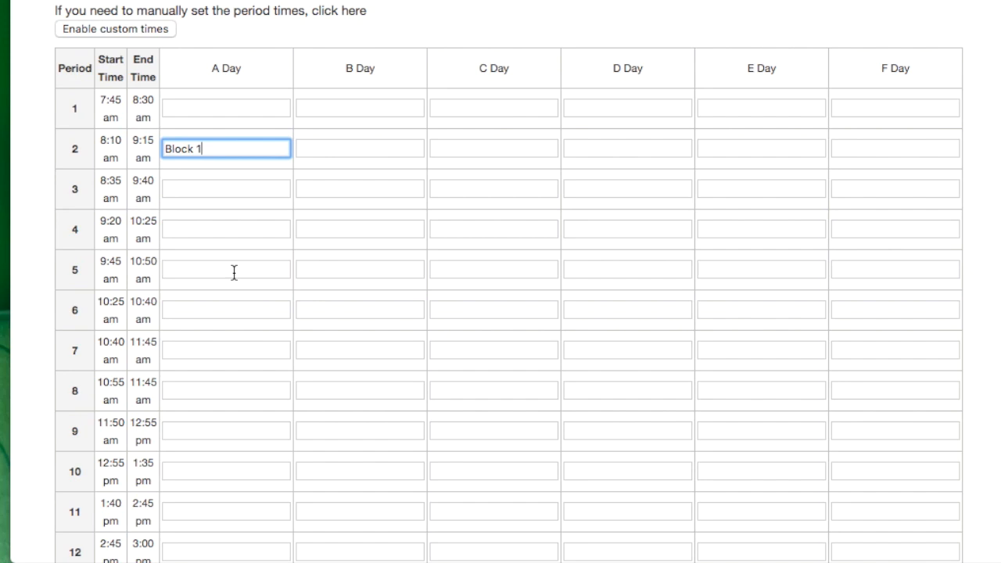
pyautogui.click(202, 351)
pyautogui.write('Block 3')
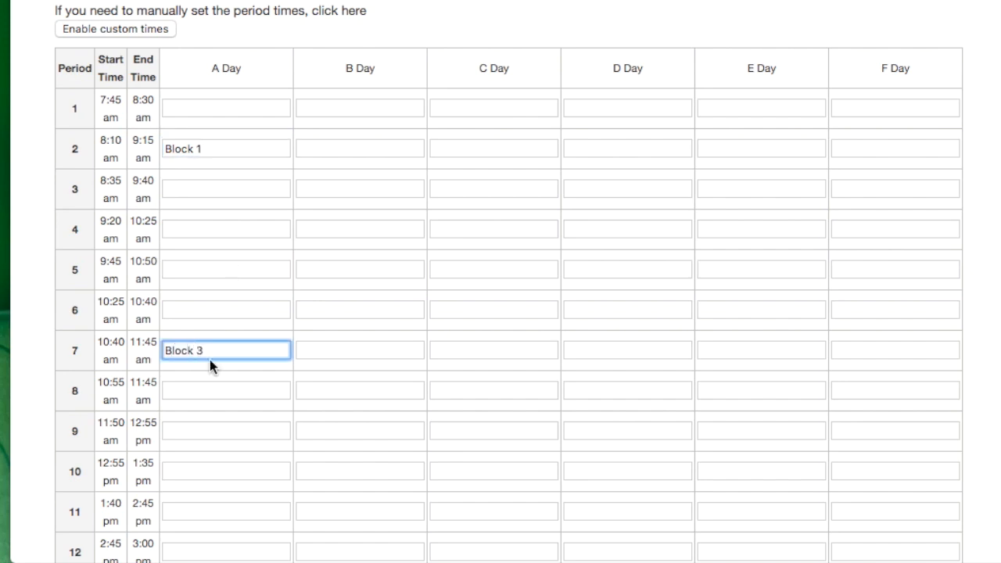
pyautogui.click(193, 515)
pyautogui.write('Block 5')
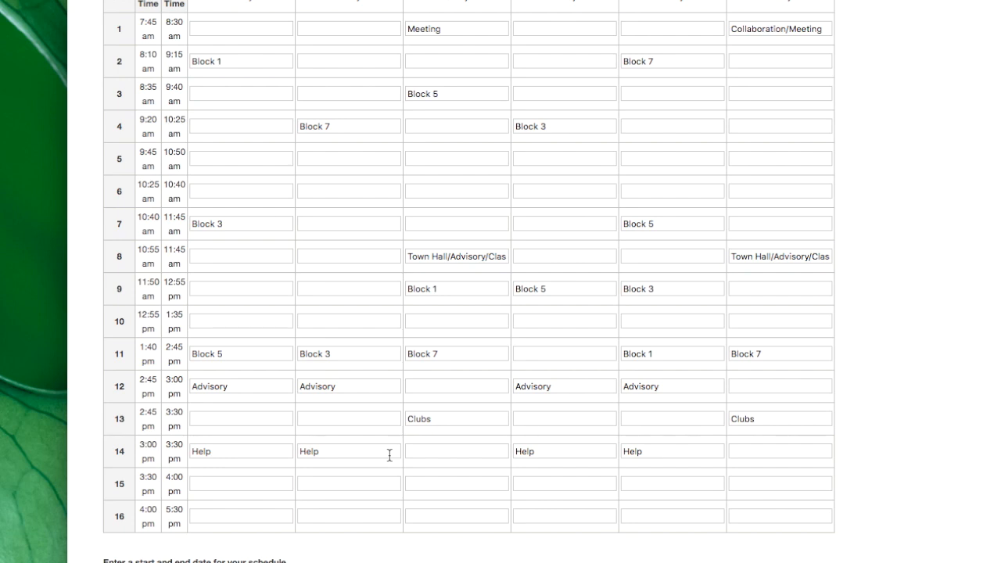
# Step: Enter Block 1 in D Day period 7 and move the F Day Block 7 entry from period 11 to period 9
pyautogui.click(536, 225)
pyautogui.write('Block 1')
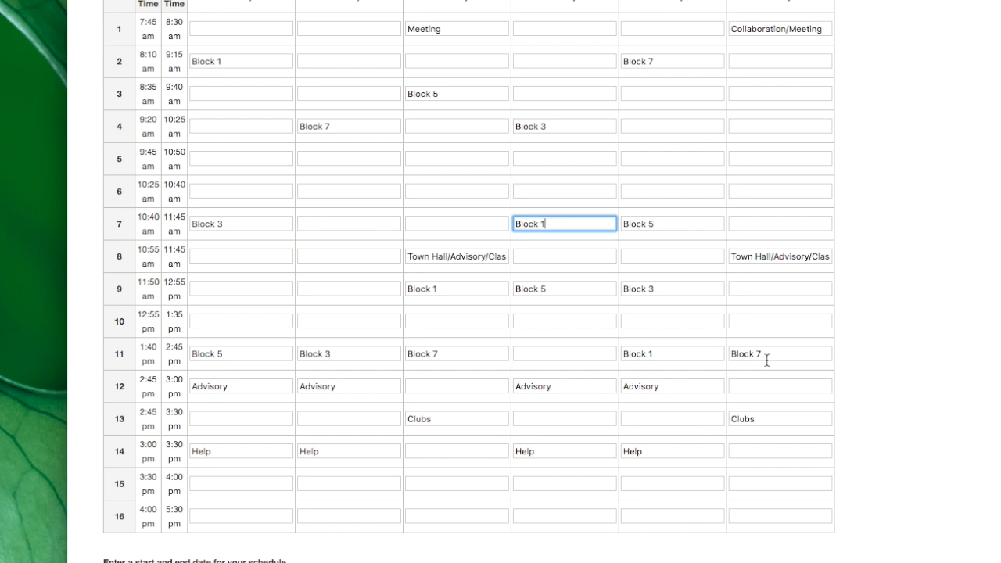
pyautogui.moveTo(766, 357); pyautogui.dragTo(710, 356)
pyautogui.press('super+c')
pyautogui.press('BackSpace')
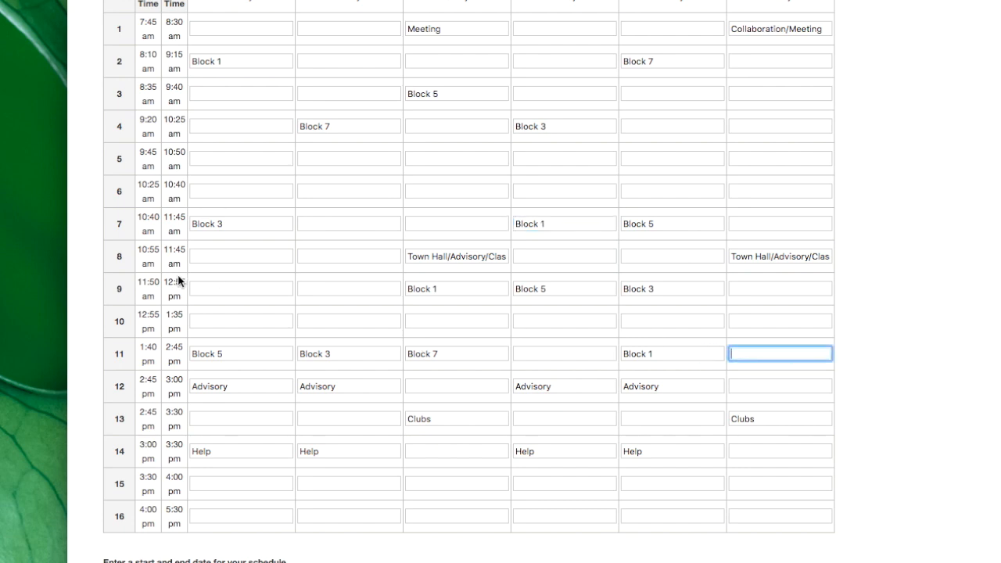
pyautogui.click(750, 286)
pyautogui.press('super+v')
pyautogui.click(902, 290)
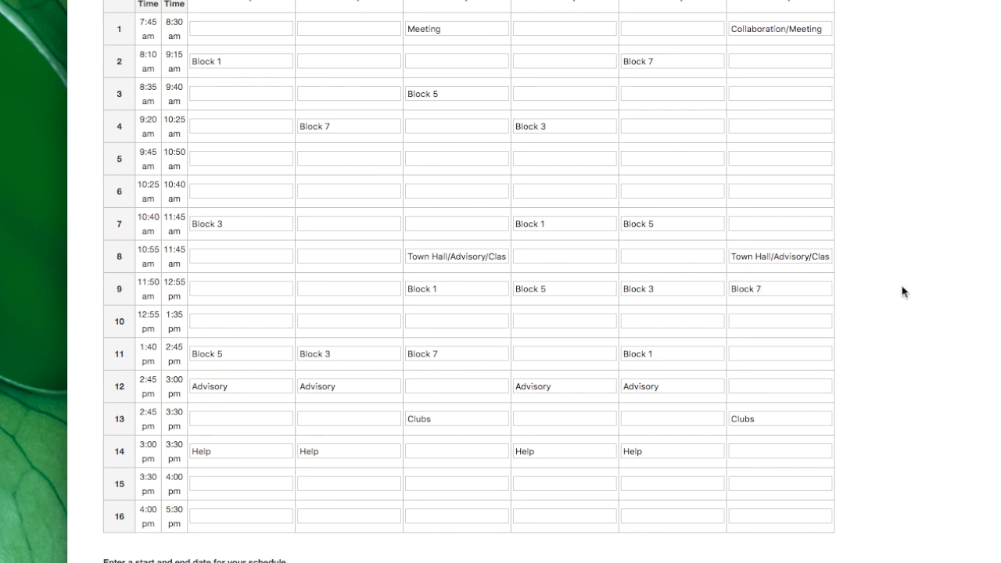
# Step: Review the completed class grid and request the calendar import file by email
pyautogui.scroll(2, 903, 291)
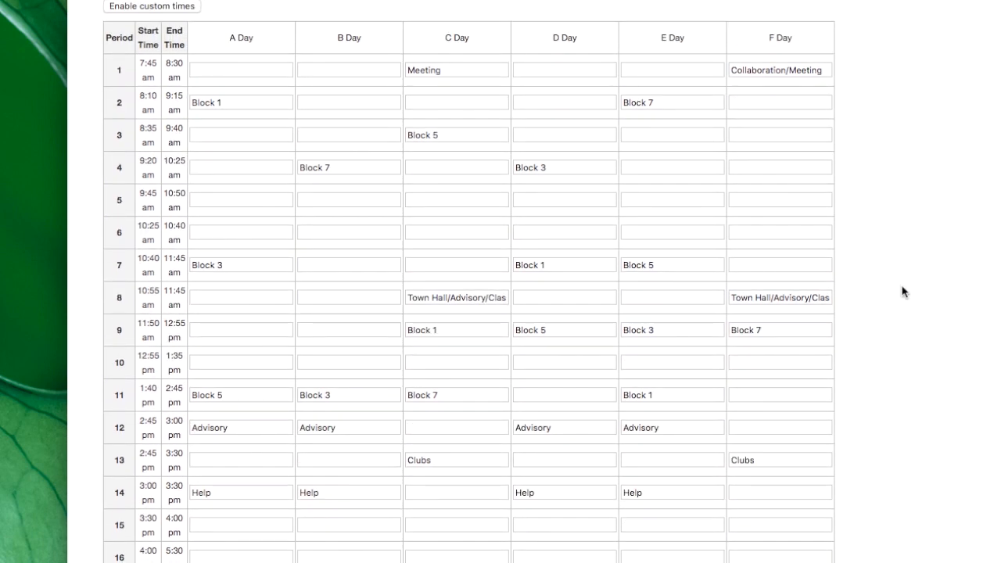
pyautogui.scroll(-3, 903, 292)
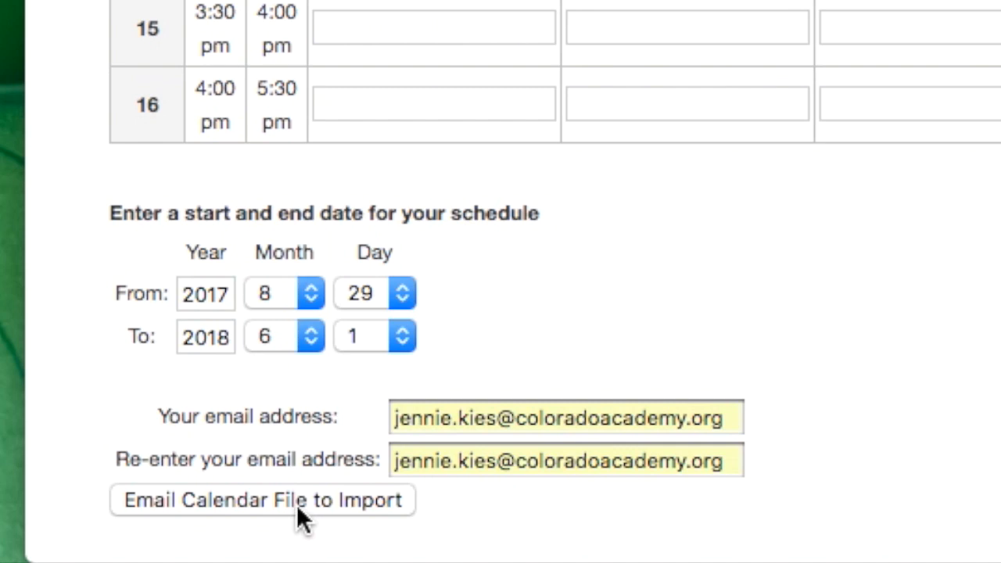
pyautogui.click(296, 505)
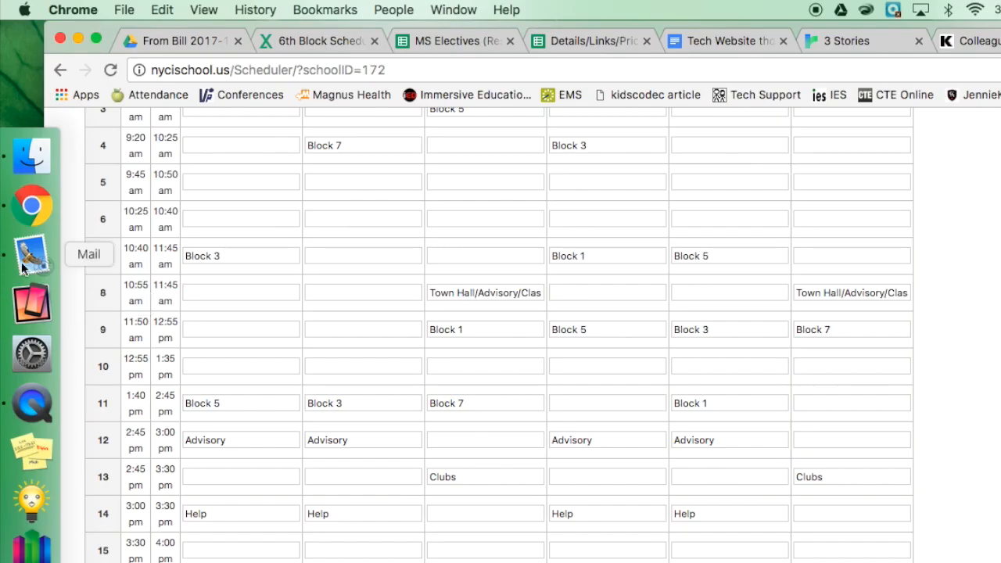
# Step: Switch to Mail, open the message "Your Calendar ICS File has arrived" and select its ICS attachment
pyautogui.click(30, 254)
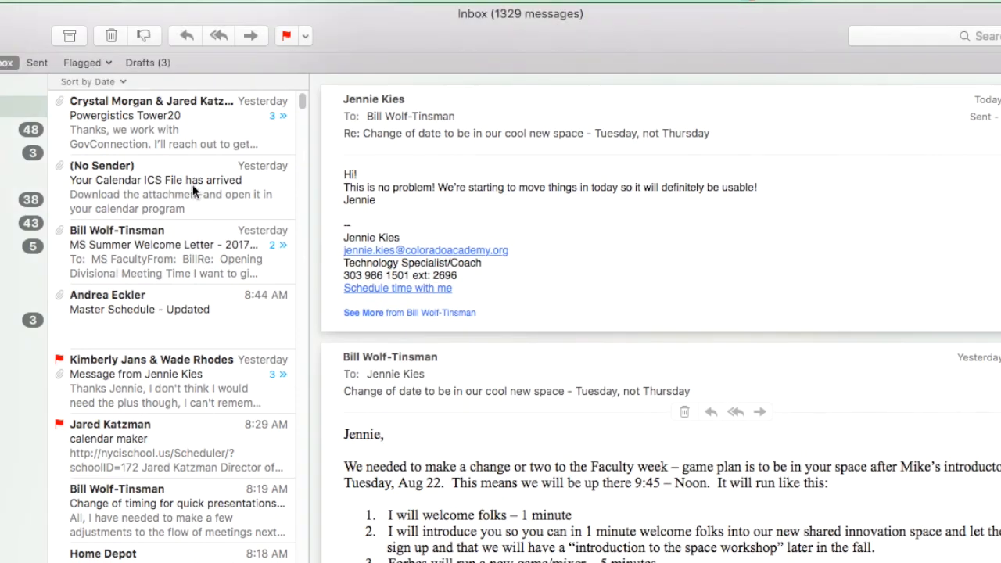
pyautogui.click(194, 191)
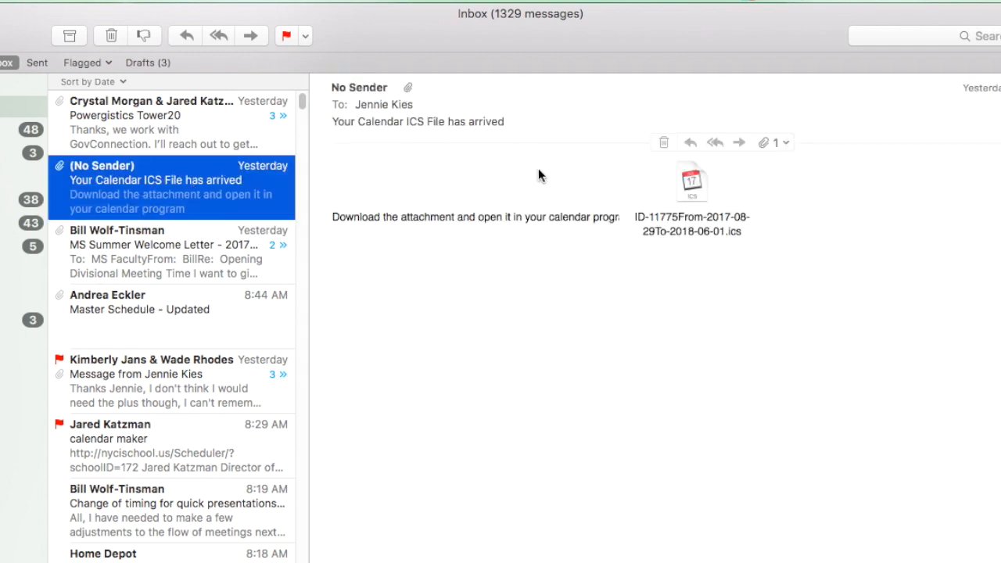
pyautogui.click(693, 192)
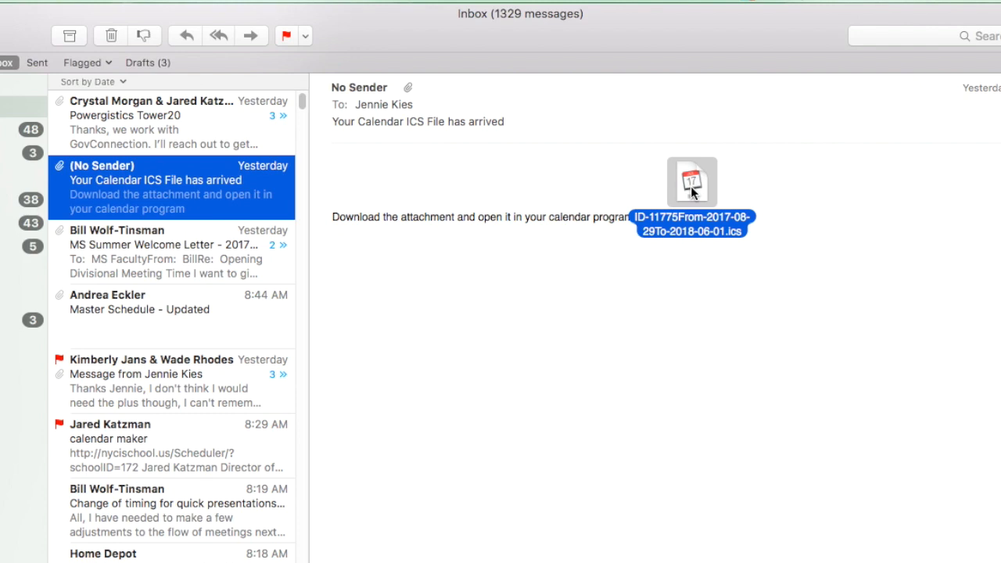
# Step: Save the ICS attachment to the Desktop under the name "US example.ics"
pyautogui.rightClick(691, 188)
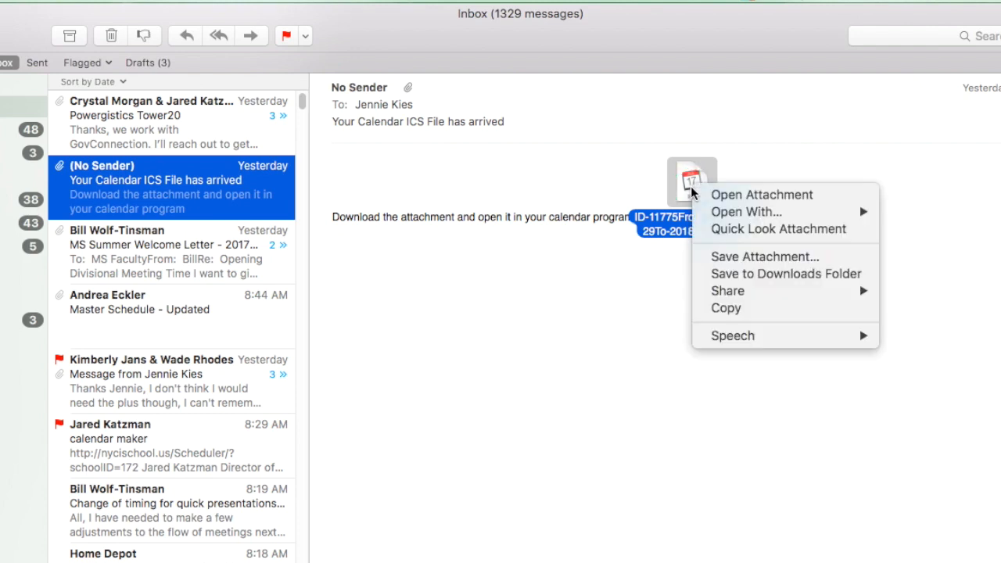
pyautogui.click(749, 256)
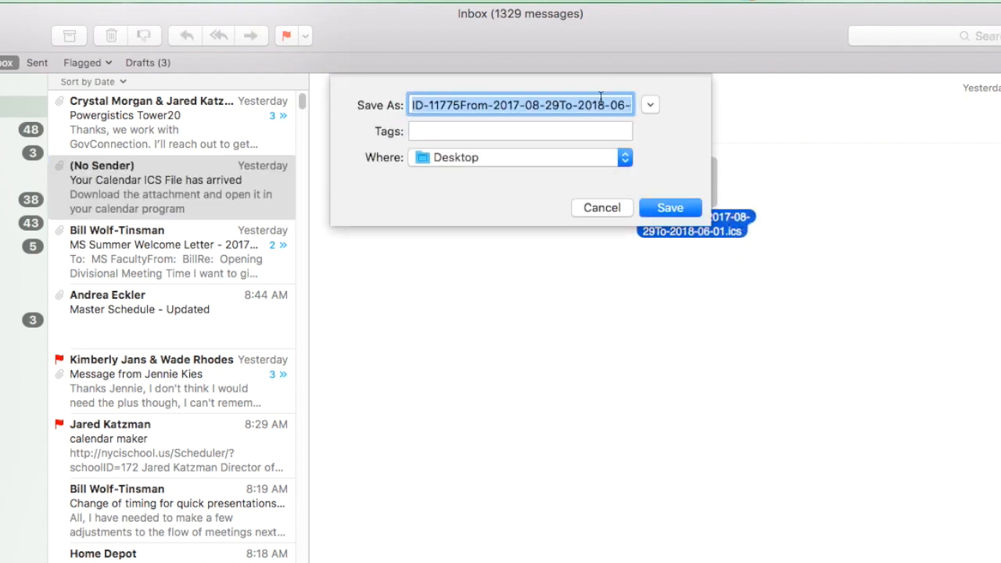
pyautogui.click(601, 103)
pyautogui.click(622, 104)
pyautogui.press('super+BackSpace')
pyautogui.press('Delete')
pyautogui.press('Delete')
pyautogui.press('Delete')
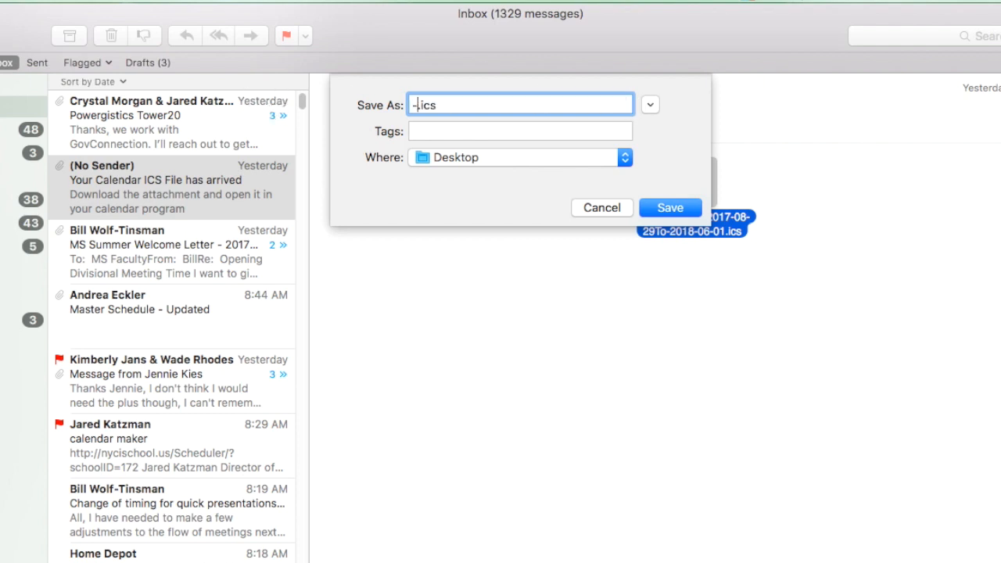
pyautogui.write('US example')
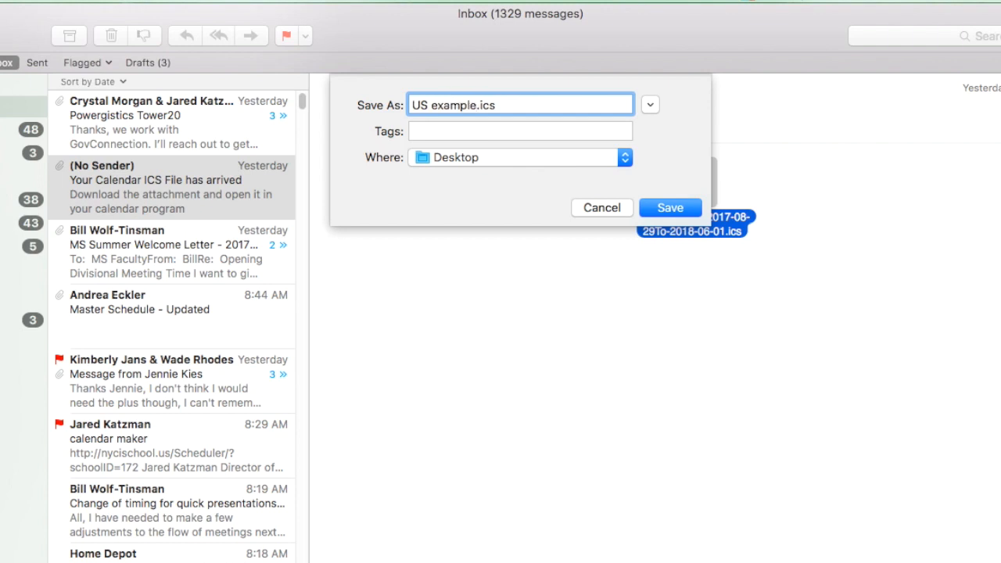
pyautogui.click(681, 207)
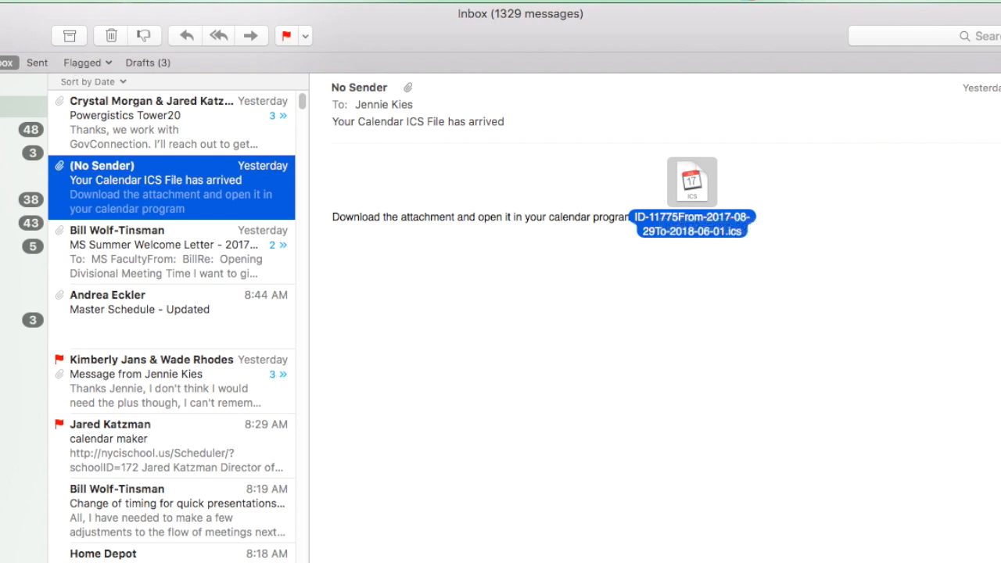
# Step: Switch to Chrome and open Google Calendar in a new tab
pyautogui.moveTo(2, 37)
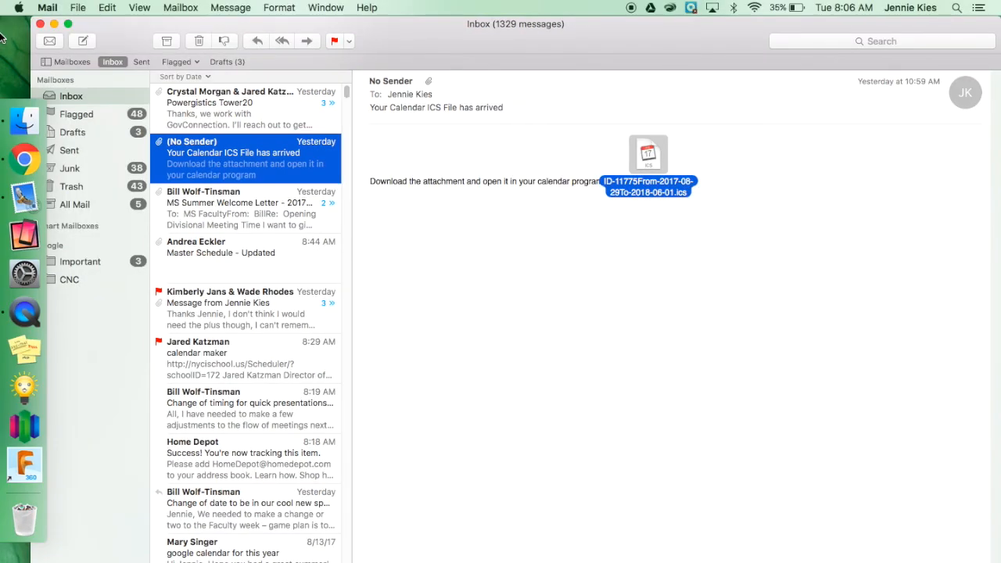
pyautogui.click(25, 168)
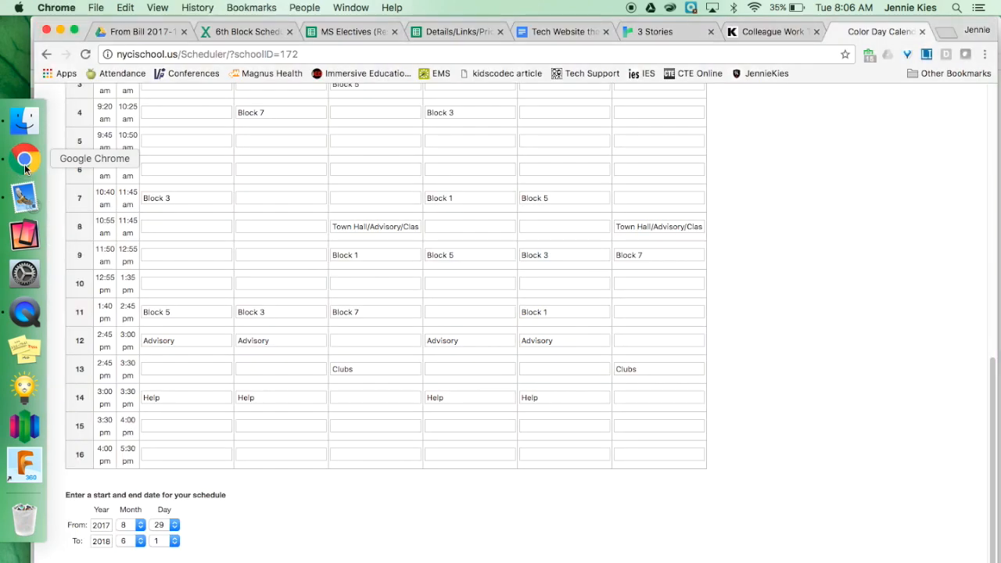
pyautogui.click(950, 32)
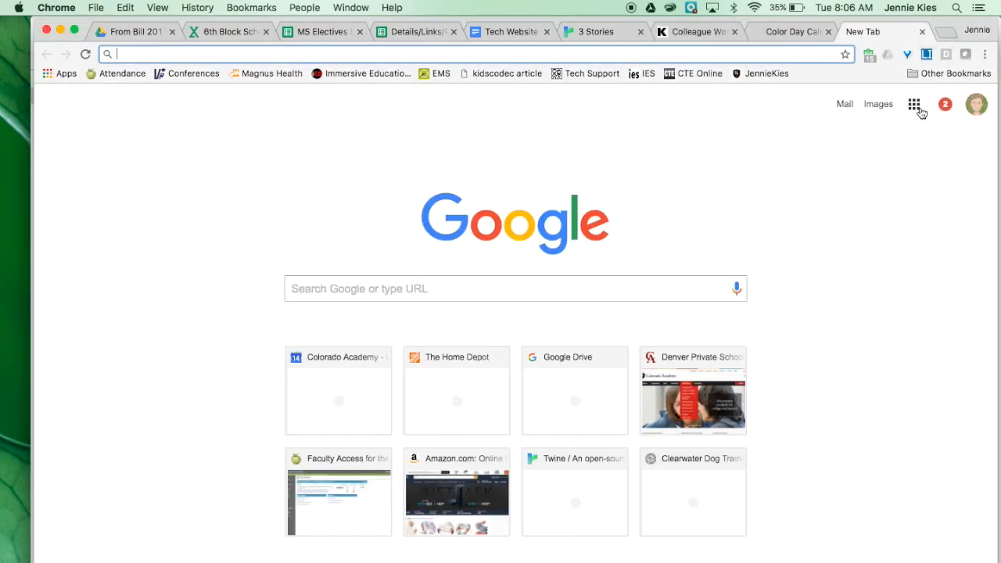
pyautogui.click(915, 106)
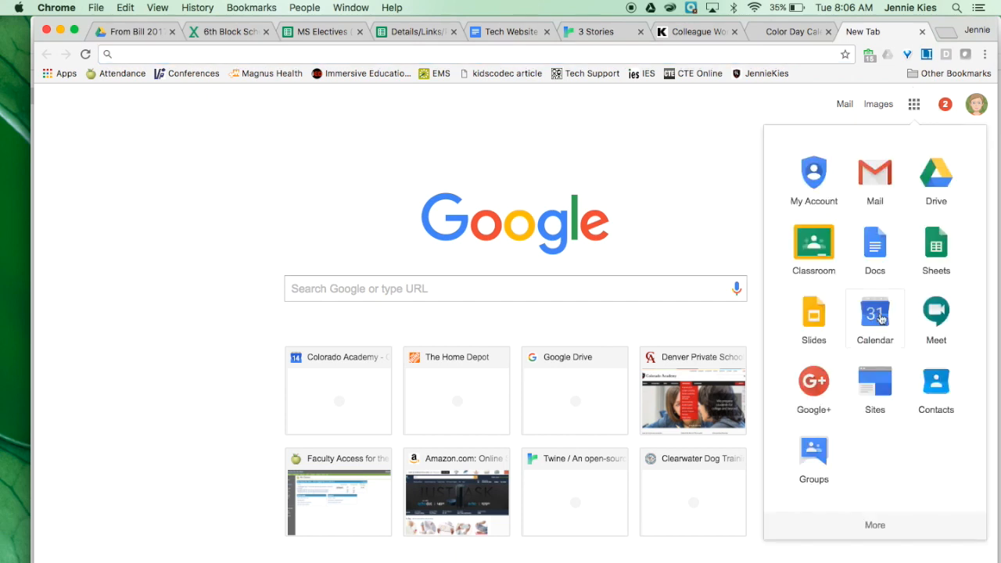
pyautogui.click(882, 318)
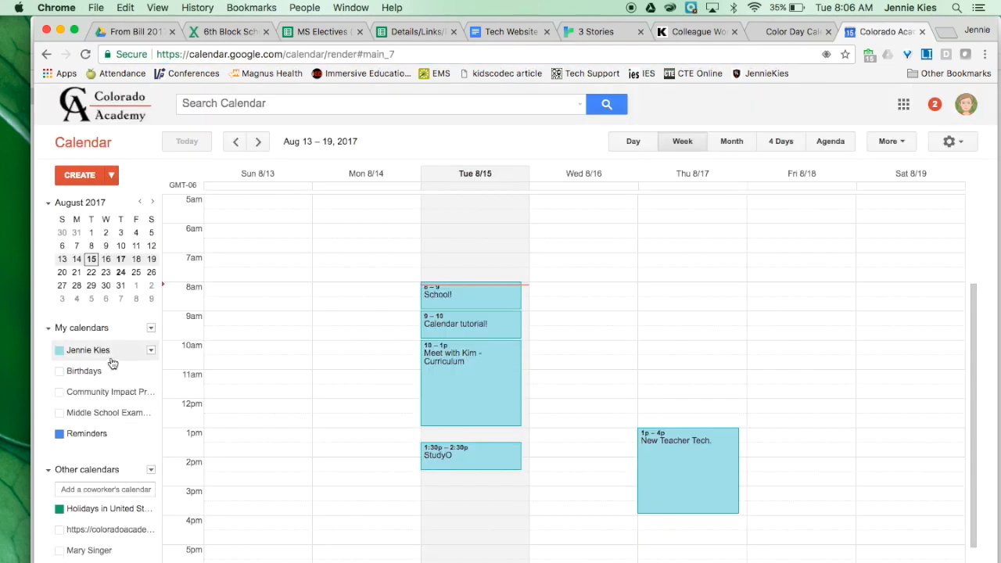
# Step: Create a new calendar named "US Classes Example", shared with others and made public
pyautogui.click(151, 327)
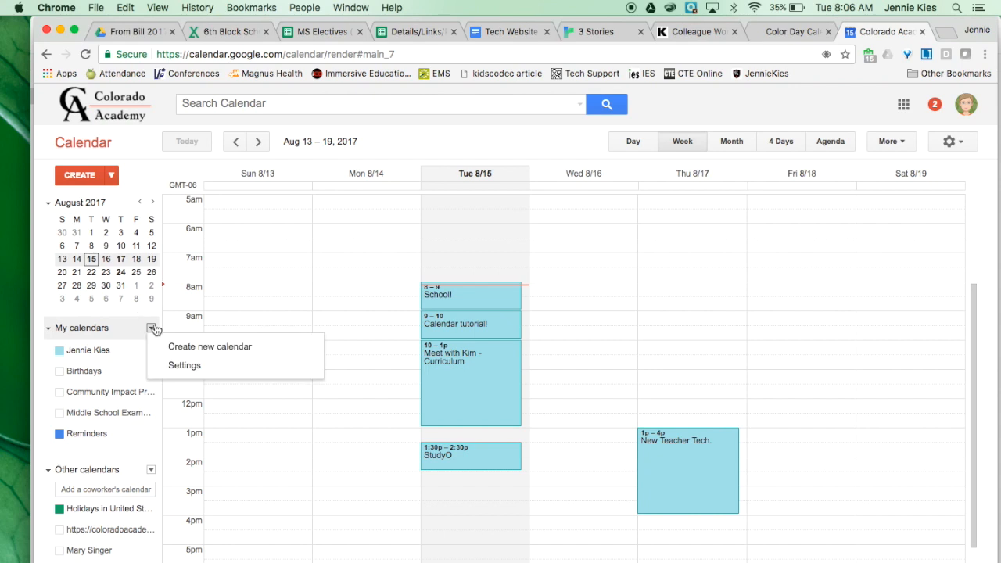
pyautogui.click(184, 348)
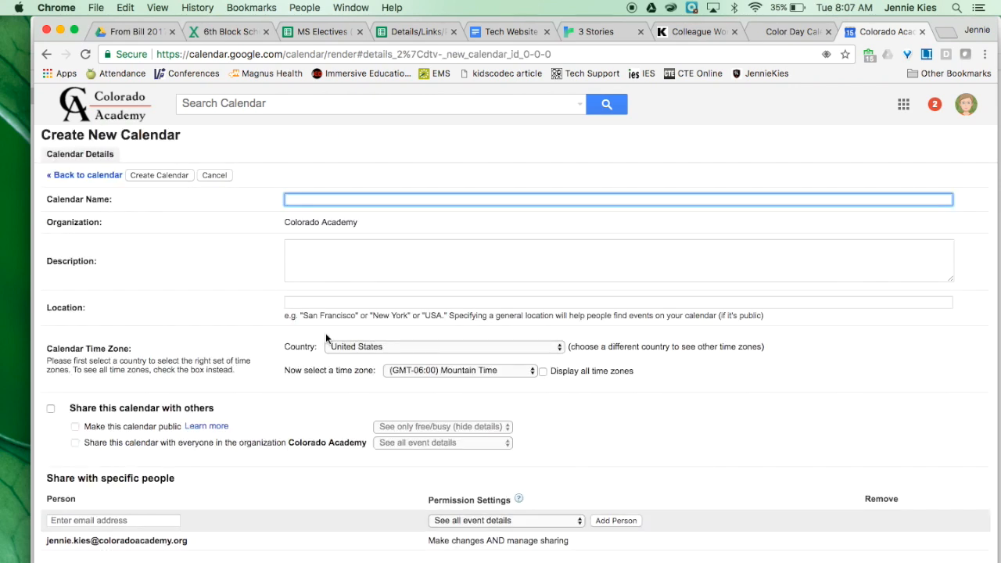
pyautogui.write('US Classes Example')
pyautogui.click(50, 408)
pyautogui.click(75, 426)
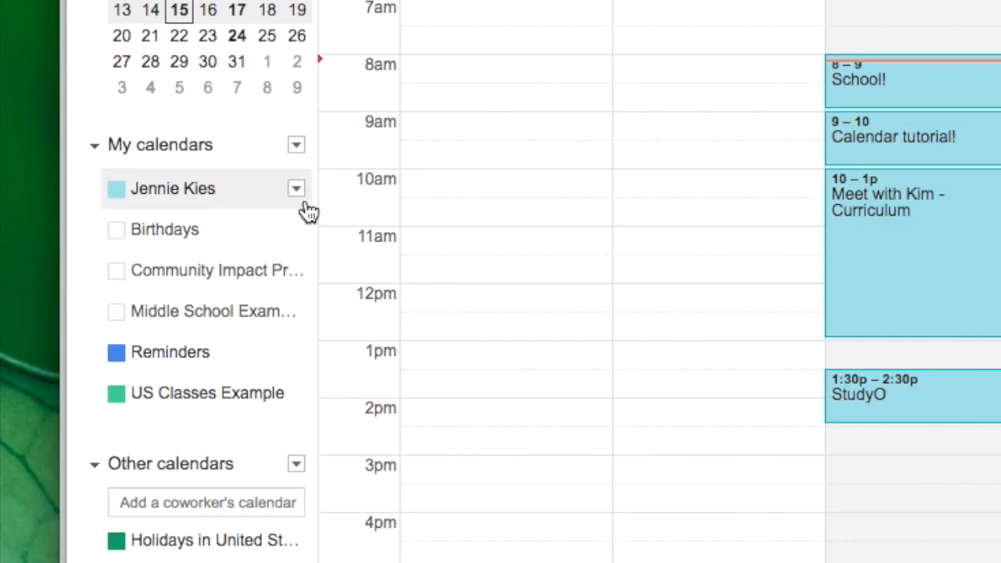
# Step: Start a calendar import from the calendar settings and choose "US example.ics" on the Desktop as the file
pyautogui.click(298, 150)
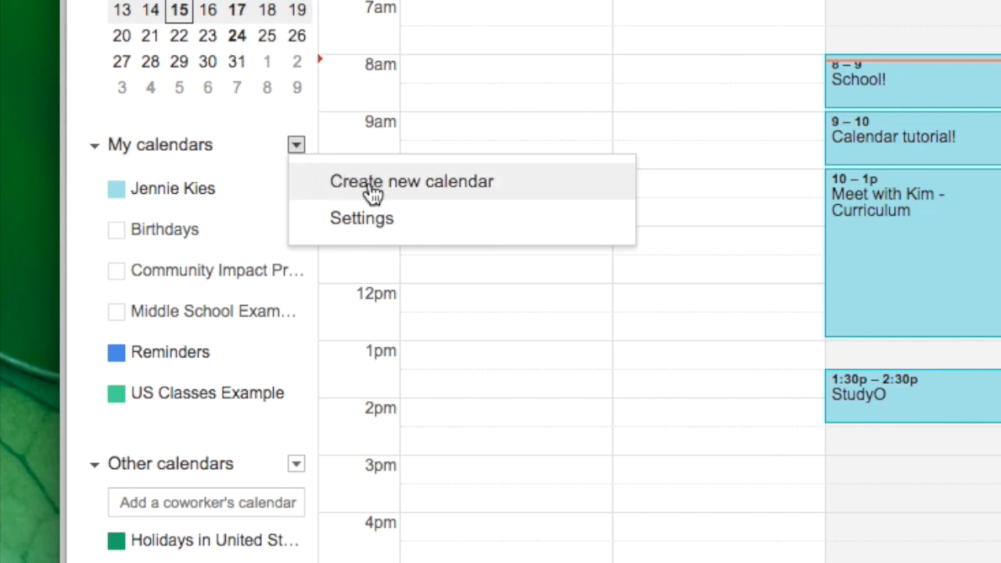
pyautogui.click(367, 227)
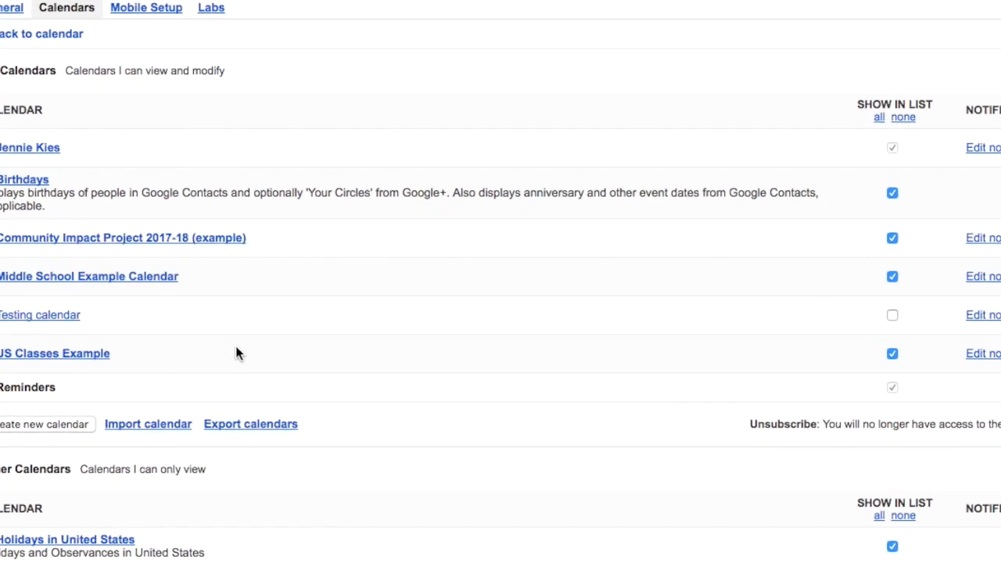
pyautogui.click(141, 421)
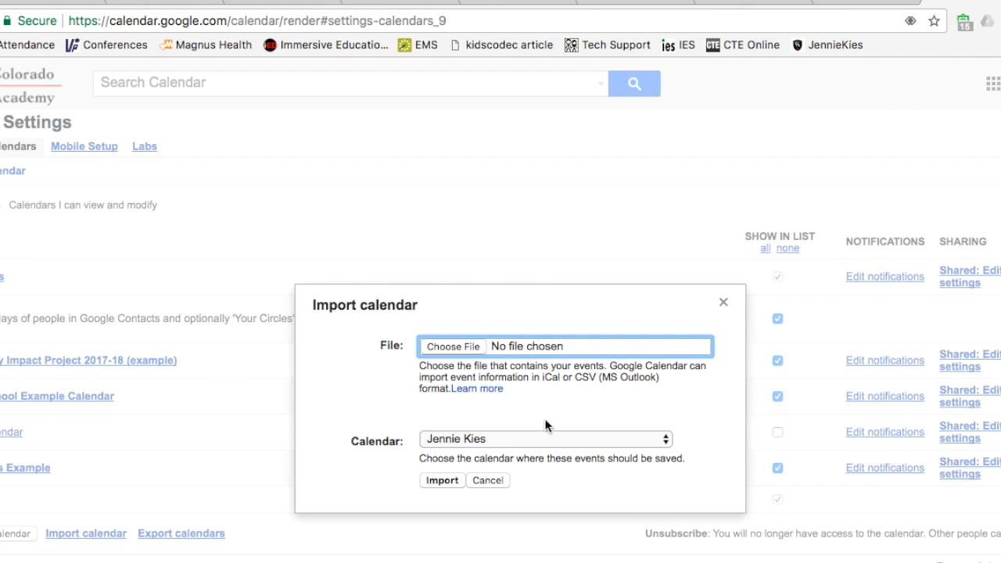
pyautogui.click(473, 346)
pyautogui.click(447, 271)
pyautogui.scroll(-5, 446, 271)
pyautogui.click(442, 310)
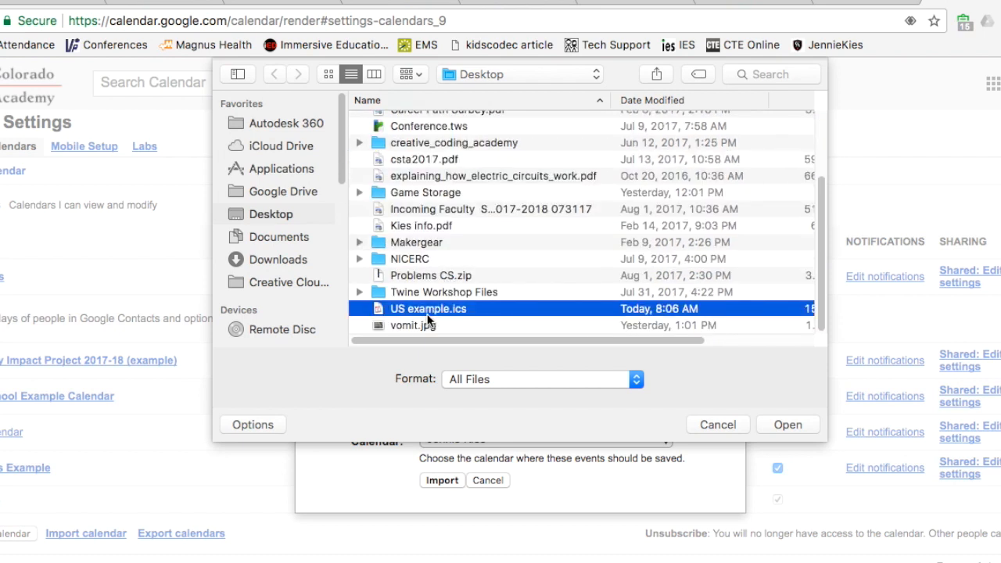
pyautogui.click(787, 424)
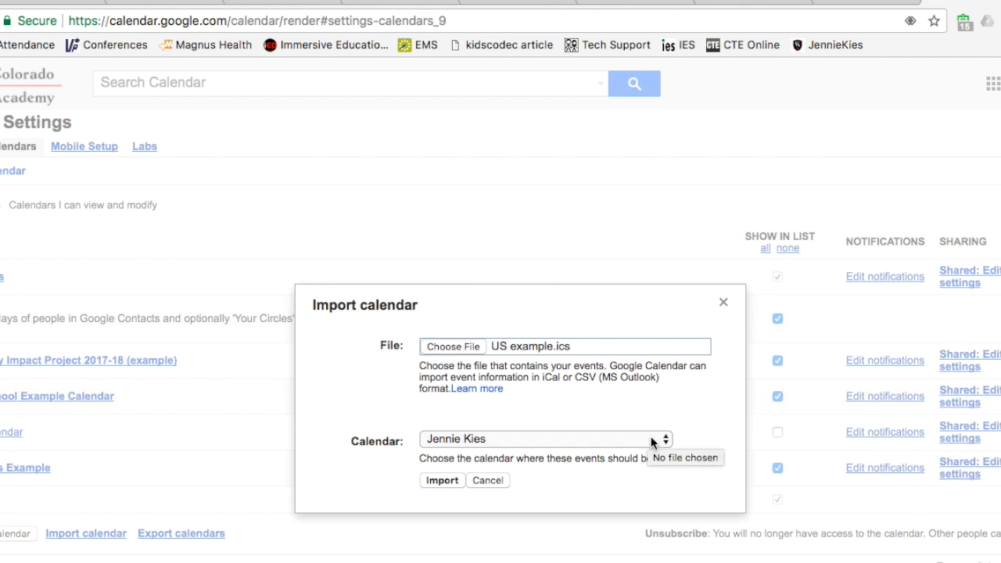
# Step: Import the chosen file's events into the "US Classes Example" calendar and dismiss the import dialog
pyautogui.click(651, 439)
pyautogui.click(648, 486)
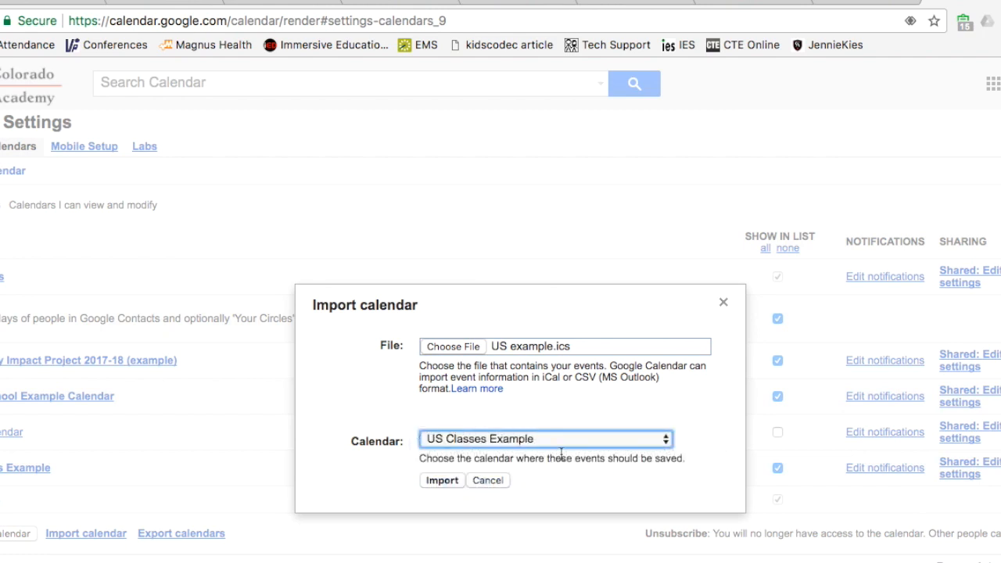
pyautogui.click(442, 480)
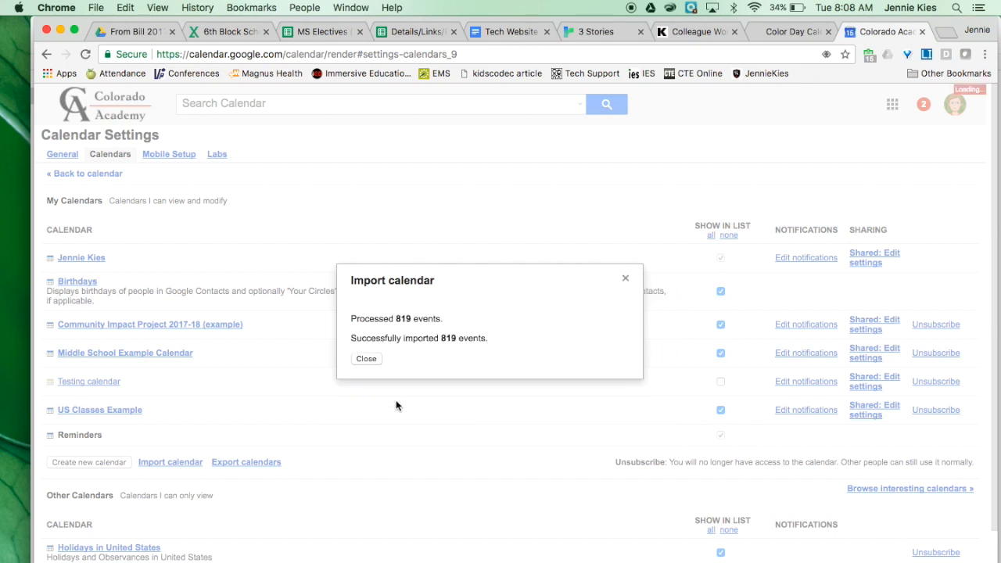
pyautogui.click(367, 360)
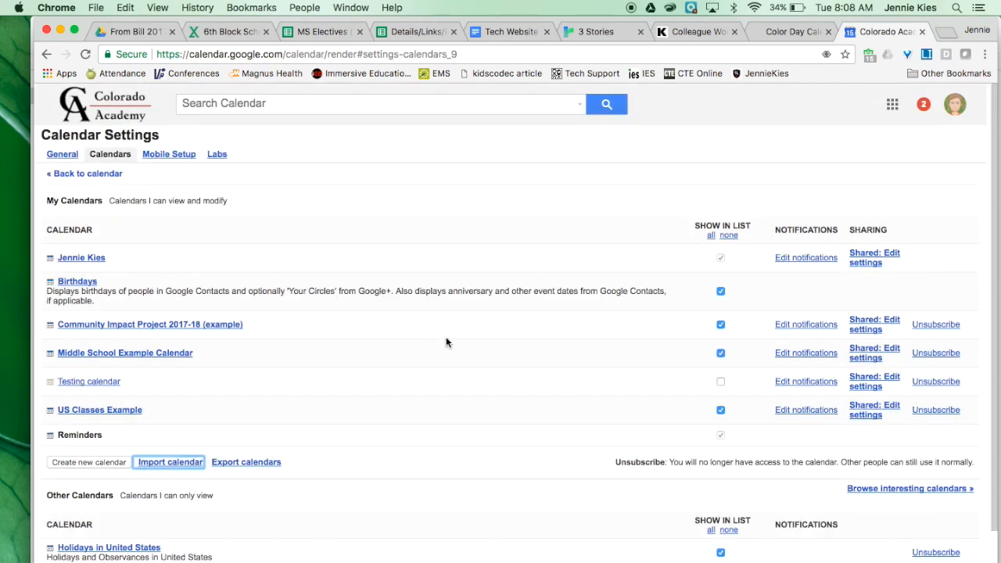
# Step: Return to the calendar and page through the weeks up to October 8–14, 2017, to examine the imported class blocks
pyautogui.click(85, 175)
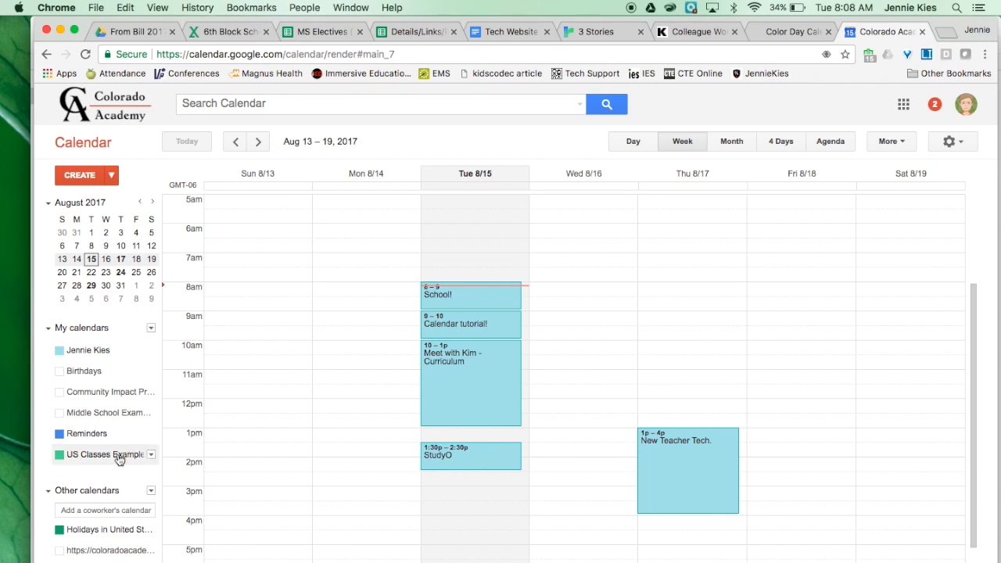
pyautogui.click(258, 141)
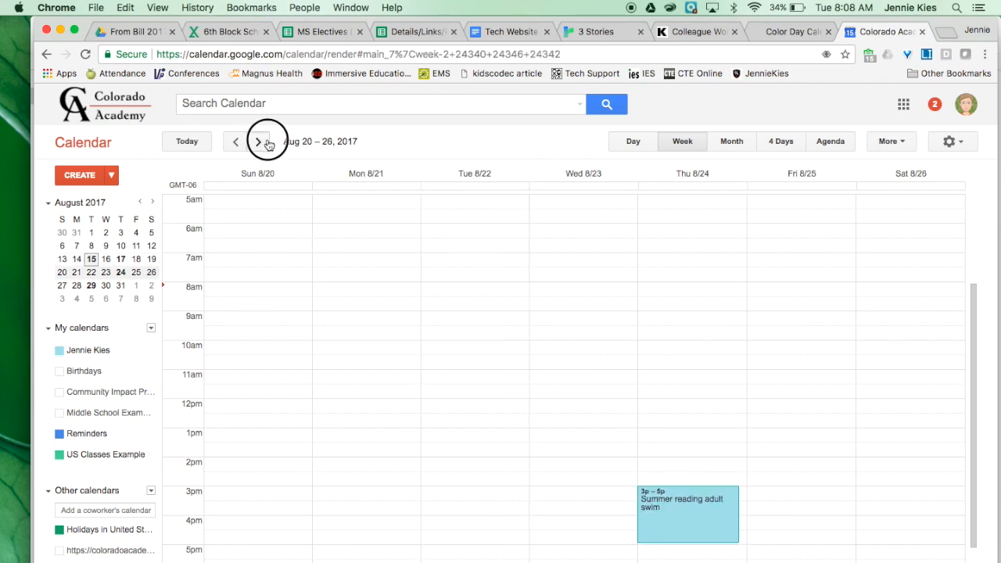
pyautogui.click(258, 141)
pyautogui.click(263, 142)
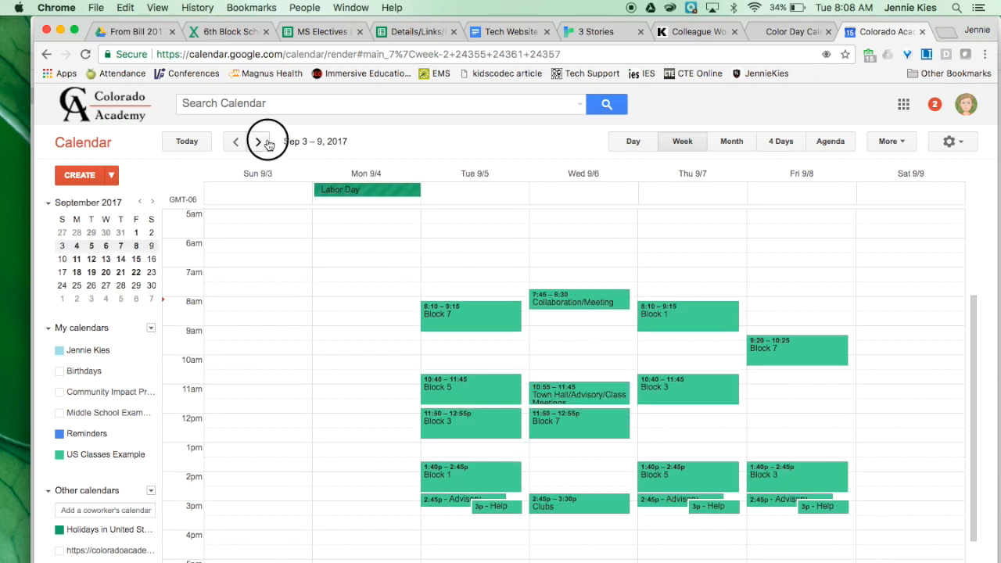
pyautogui.click(259, 142)
pyautogui.click(258, 141)
pyautogui.click(266, 142)
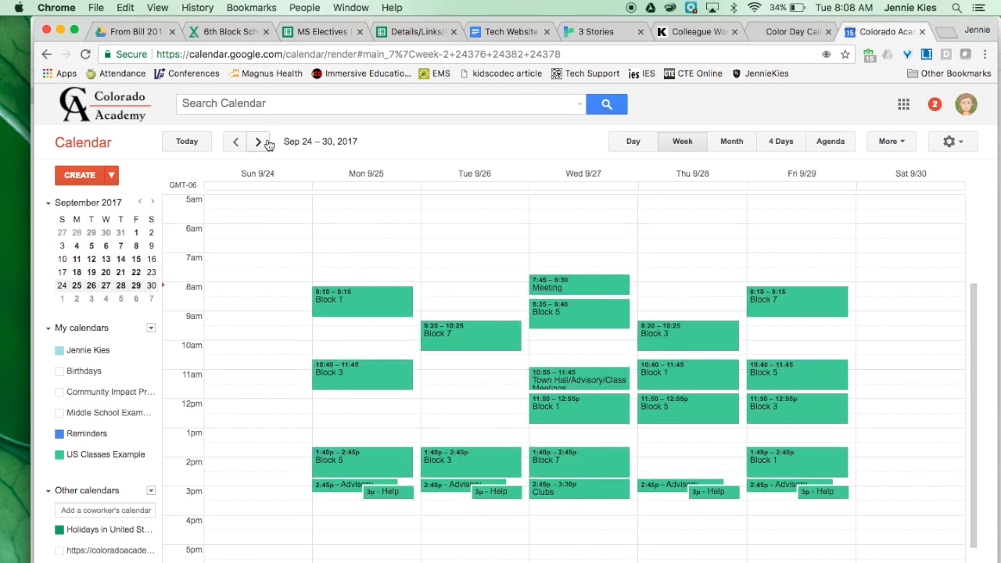
pyautogui.click(266, 142)
pyautogui.click(259, 142)
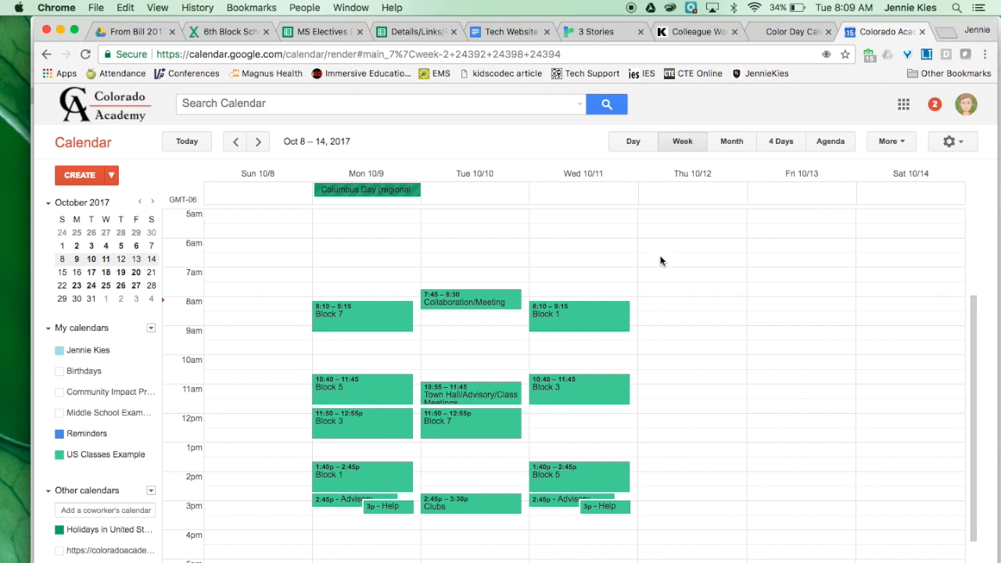
# Step: Create an all-day event titled "Conferences" on Thursday, October 12, in the personal calendar
pyautogui.click(659, 192)
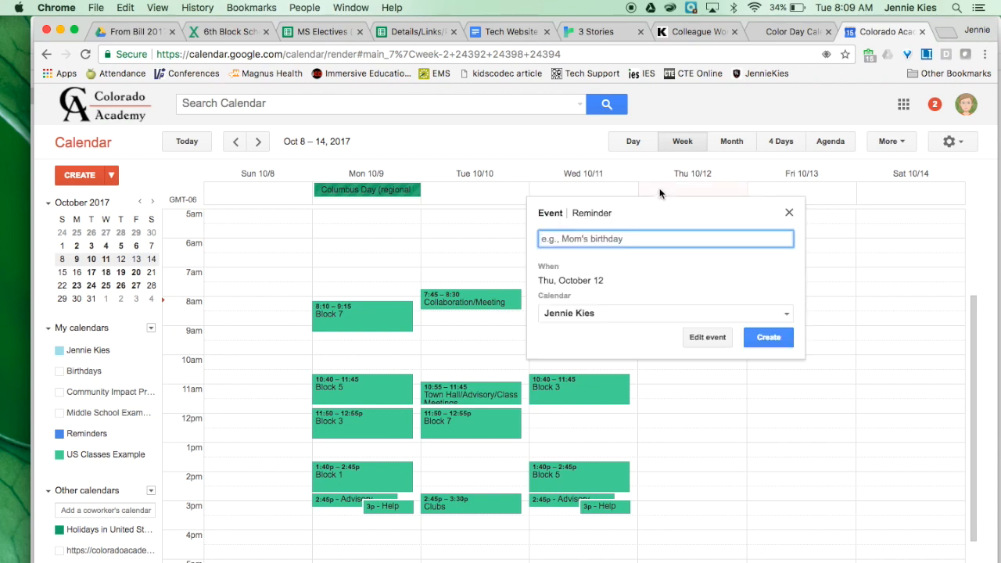
pyautogui.write('Conferences')
pyautogui.press('Tab')
pyautogui.press('Down')
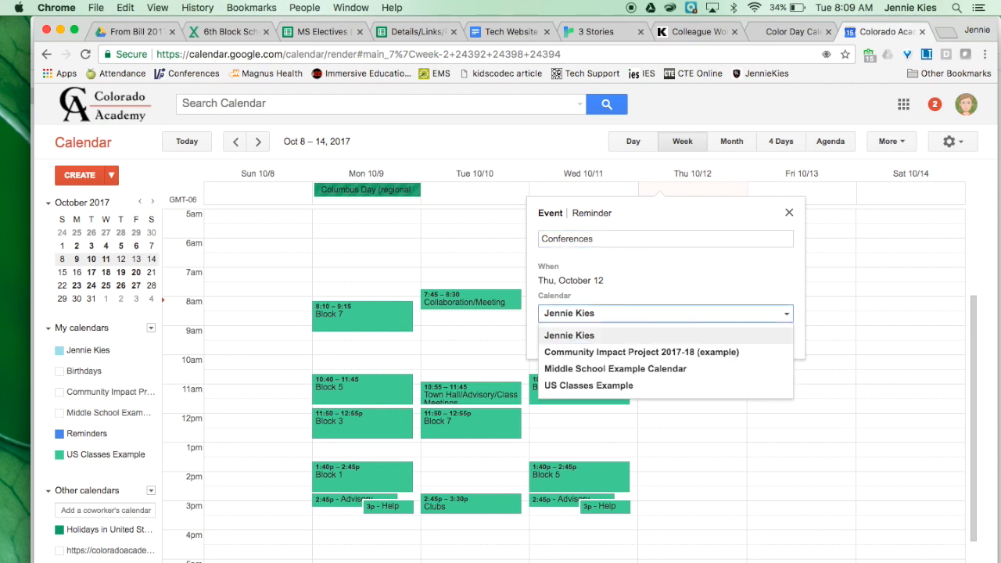
pyautogui.click(651, 246)
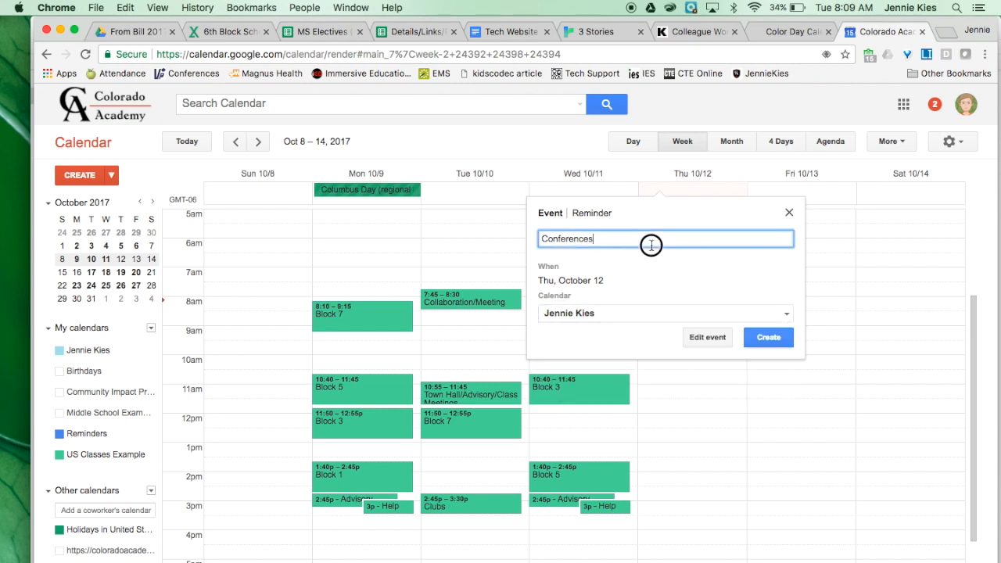
pyautogui.click(767, 339)
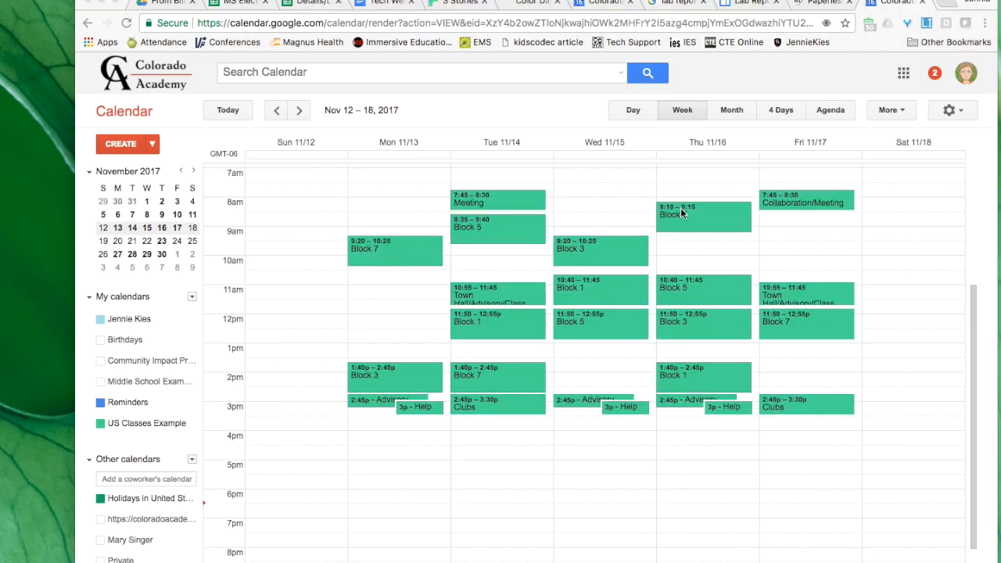
# Step: Open the Block 7 event on Thursday, November 16, for editing and retitle it "Block 7 changed due to speaker"
pyautogui.click(680, 208)
pyautogui.moveTo(208, 145); pyautogui.dragTo(81, 139)
pyautogui.click(156, 142)
pyautogui.write('chan')
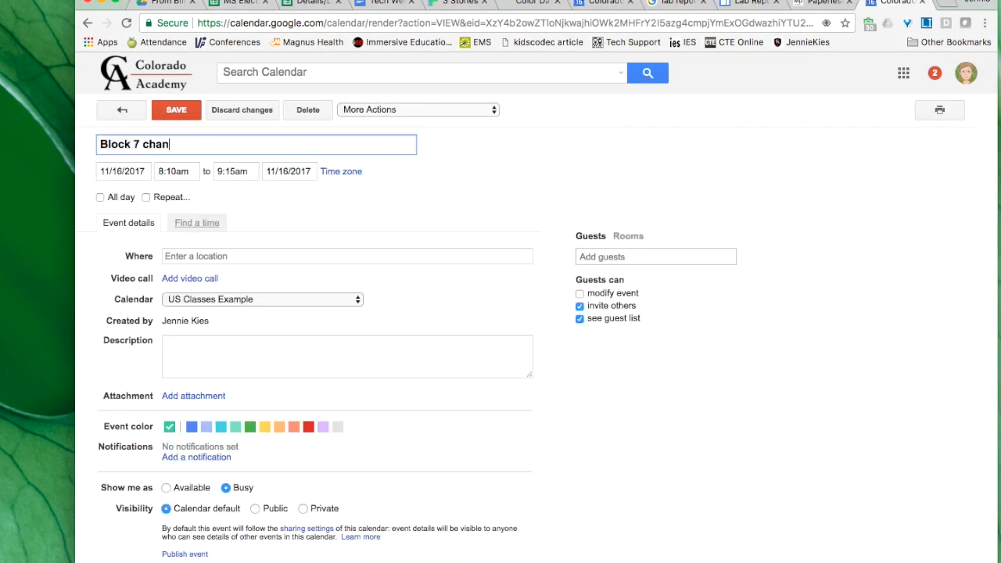
pyautogui.write('ged due to s')
pyautogui.press('BackSpace')
pyautogui.write('speaker')
# Step: Set the event's start time to 8:30am and its end time to 9:05am
pyautogui.click(172, 171)
pyautogui.click(185, 244)
pyautogui.click(237, 172)
pyautogui.press('BackSpace')
pyautogui.press('BackSpace')
pyautogui.write('05')
# Step: Add the description "Short class due to speaker" and save the event
pyautogui.click(210, 352)
pyautogui.write('Short class due to speaker')
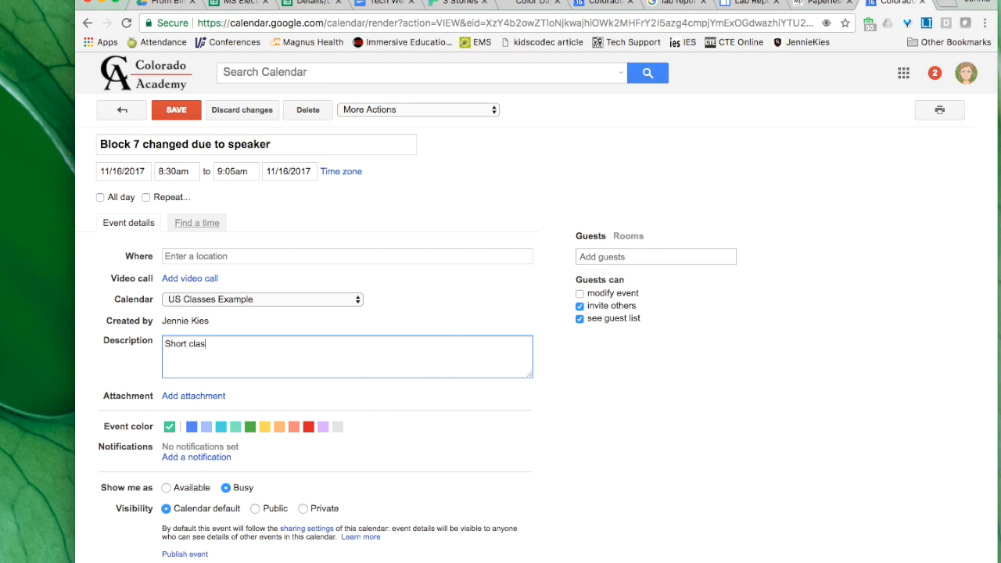
pyautogui.click(176, 112)
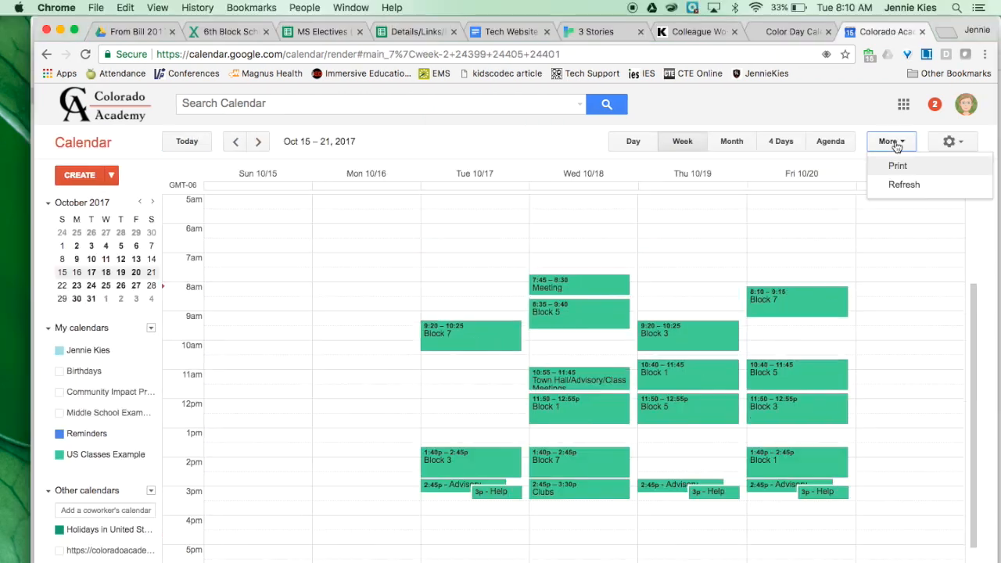
# Step: Open the calendar's print preview for October 15–21, 2017, and set the print range to 2 weeks
pyautogui.click(926, 170)
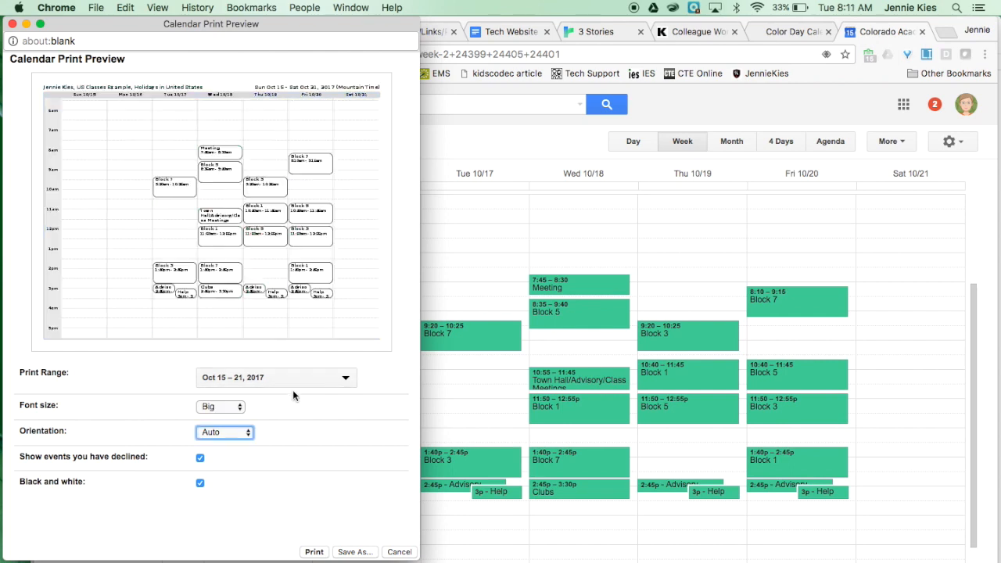
pyautogui.click(303, 377)
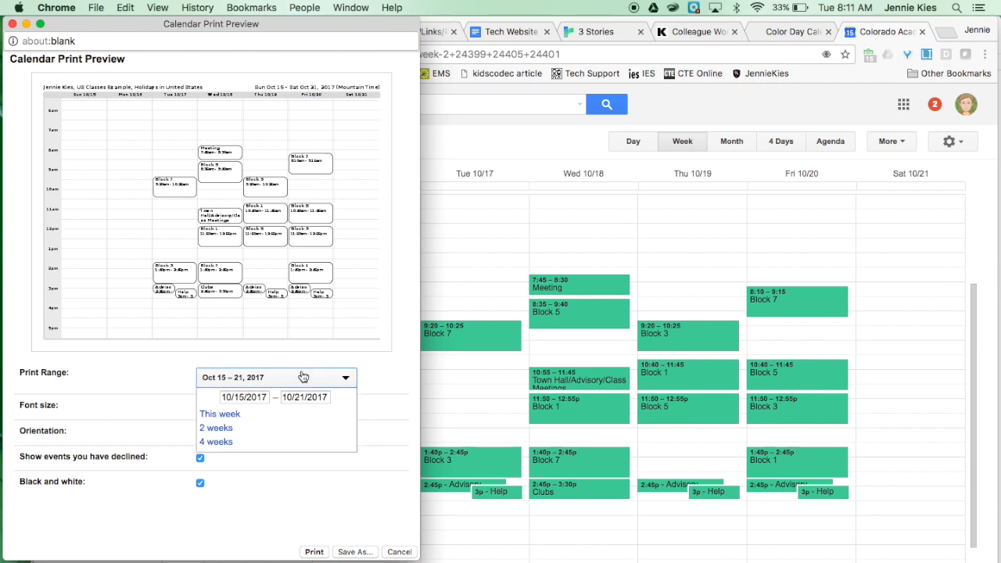
pyautogui.click(223, 428)
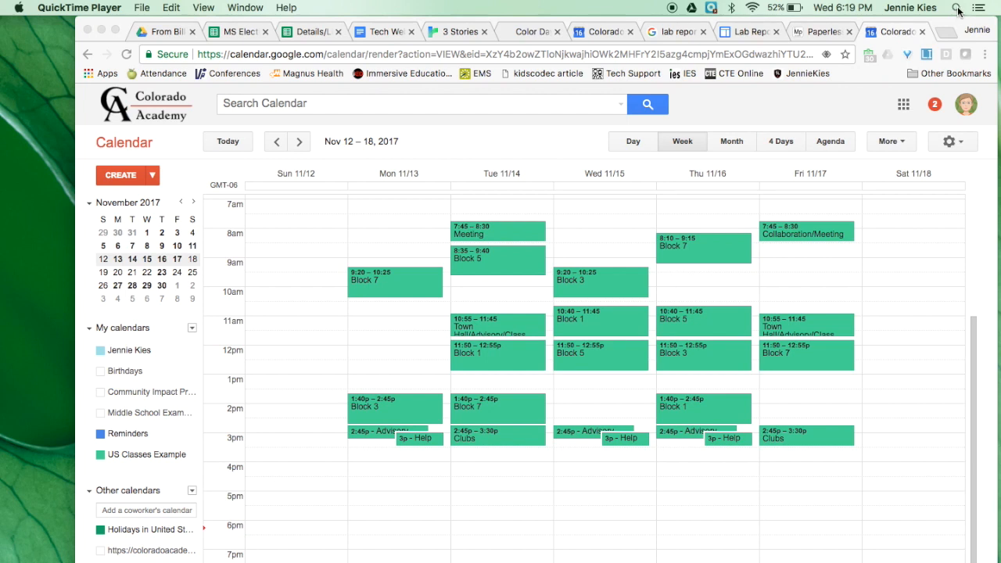
# Step: Find and open the Mac Calendar app
pyautogui.click(956, 8)
pyautogui.write('cale')
pyautogui.press('Escape')
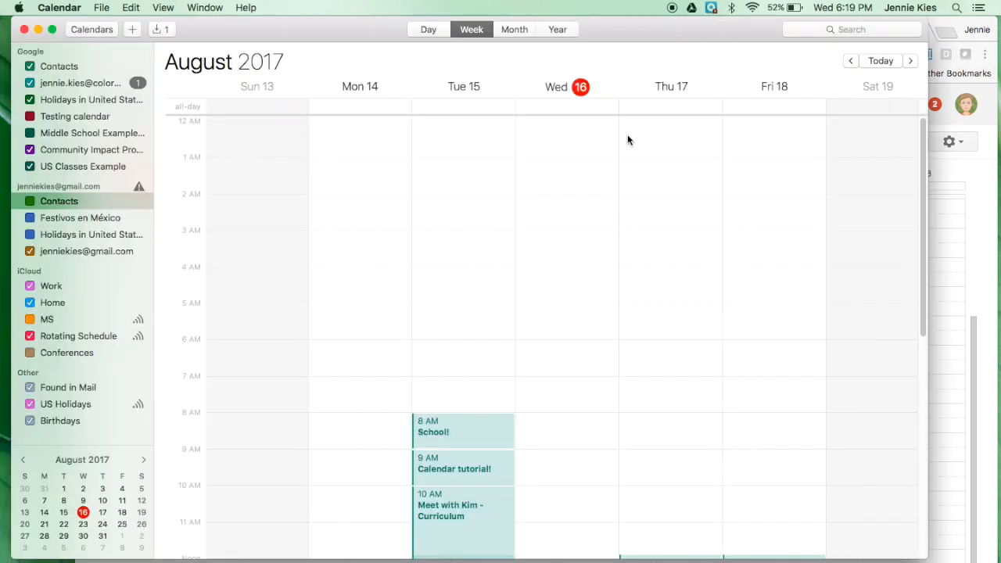
# Step: Page through the weeks from late August to October 8–14, 2017, to examine the class blocks synced from Google
pyautogui.click(911, 61)
pyautogui.click(911, 61)
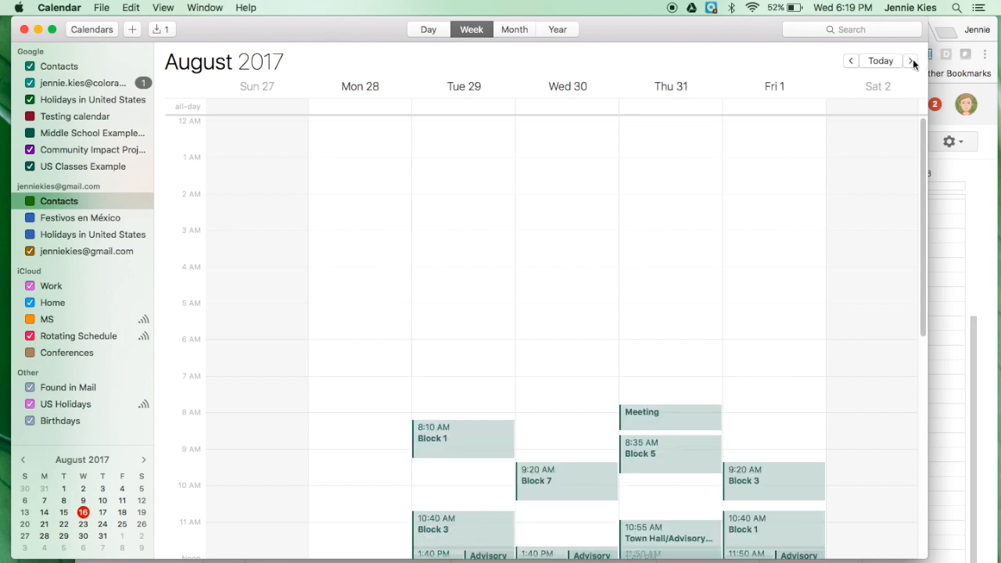
pyautogui.scroll(-5, 857, 208)
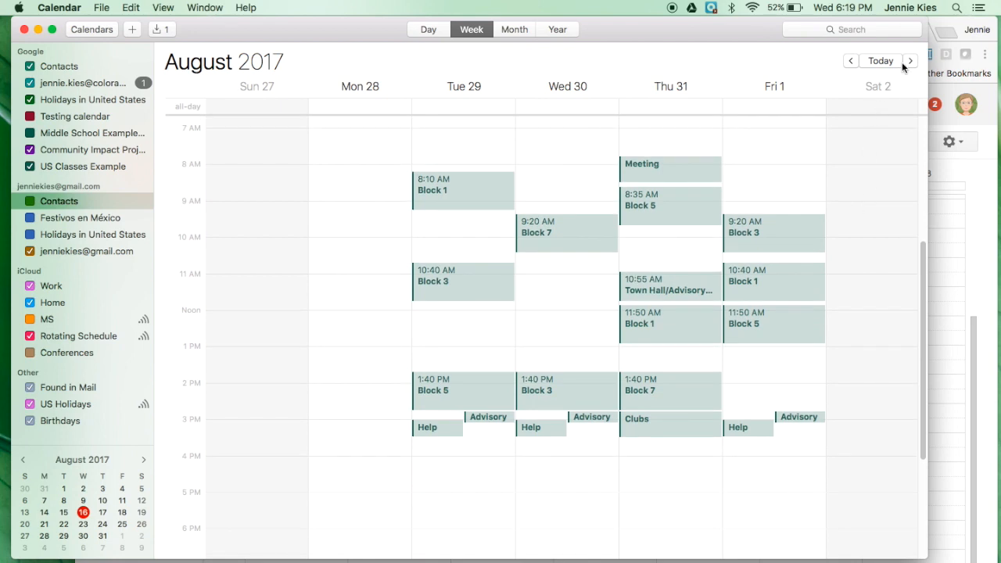
pyautogui.click(910, 62)
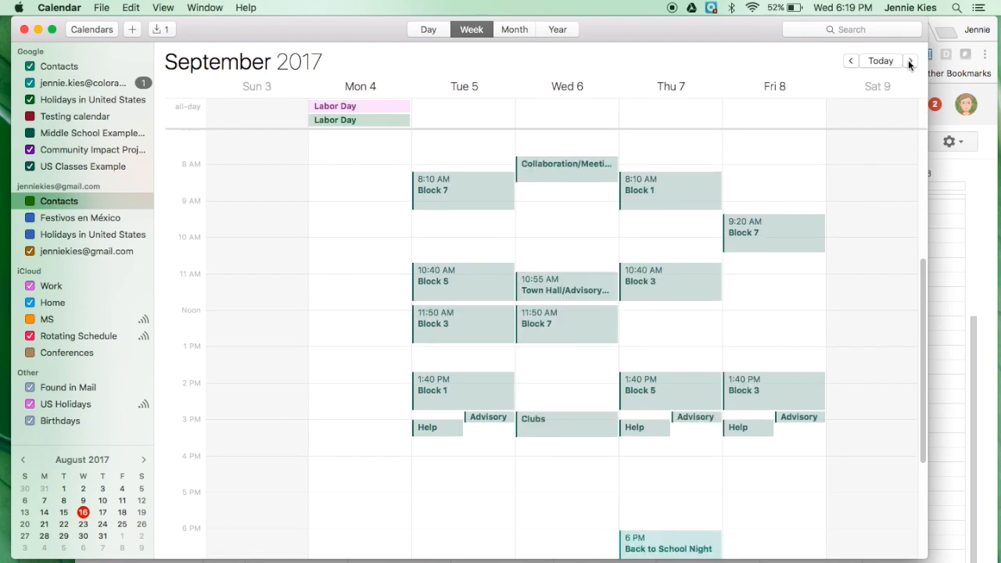
pyautogui.click(909, 61)
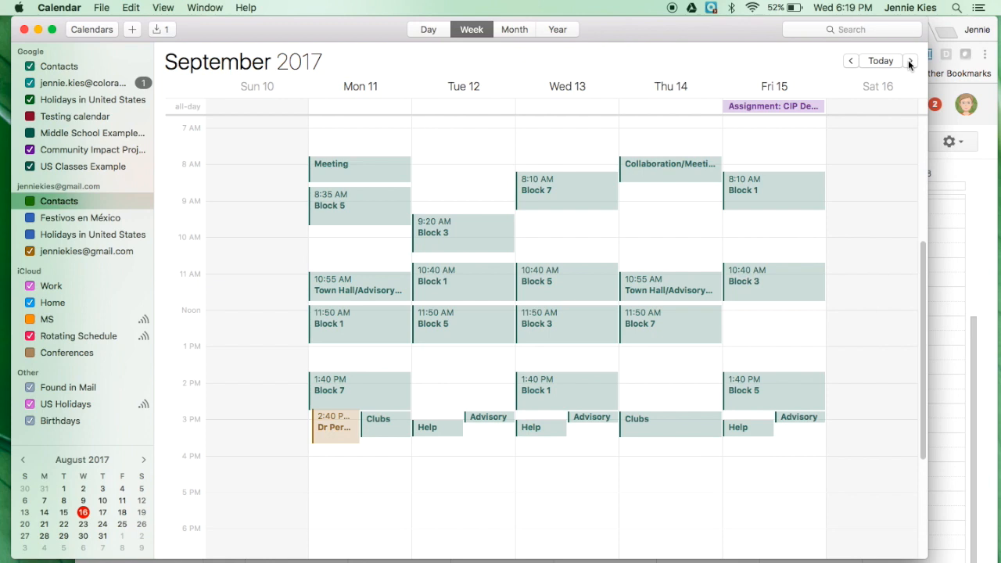
pyautogui.click(909, 61)
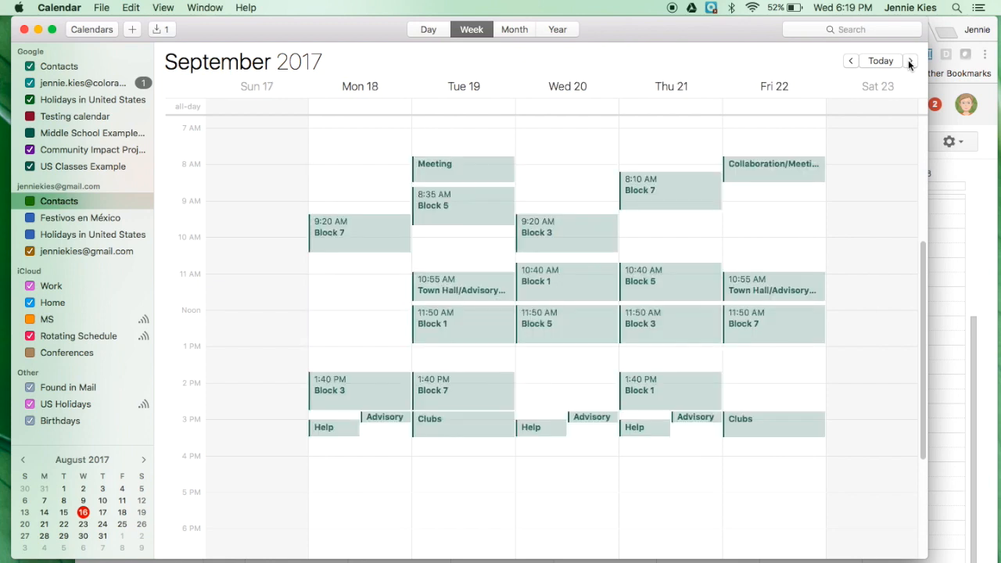
pyautogui.click(853, 60)
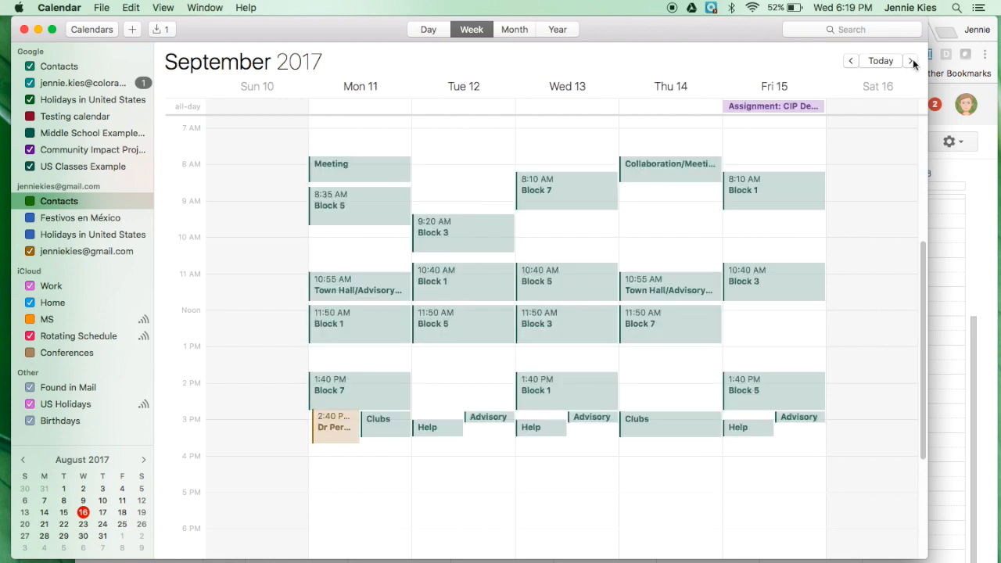
pyautogui.click(912, 60)
pyautogui.click(913, 60)
pyautogui.click(913, 60)
pyautogui.click(912, 60)
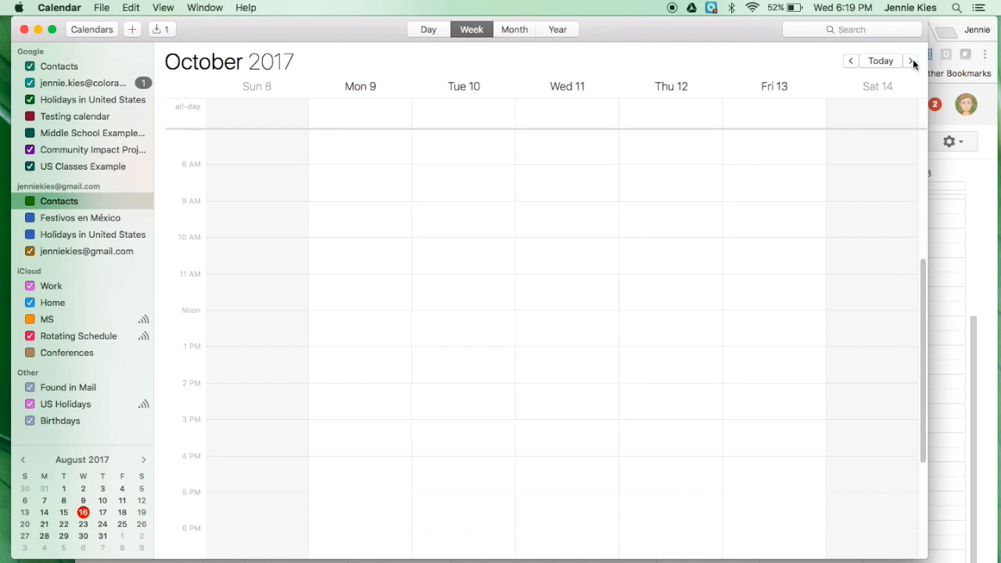